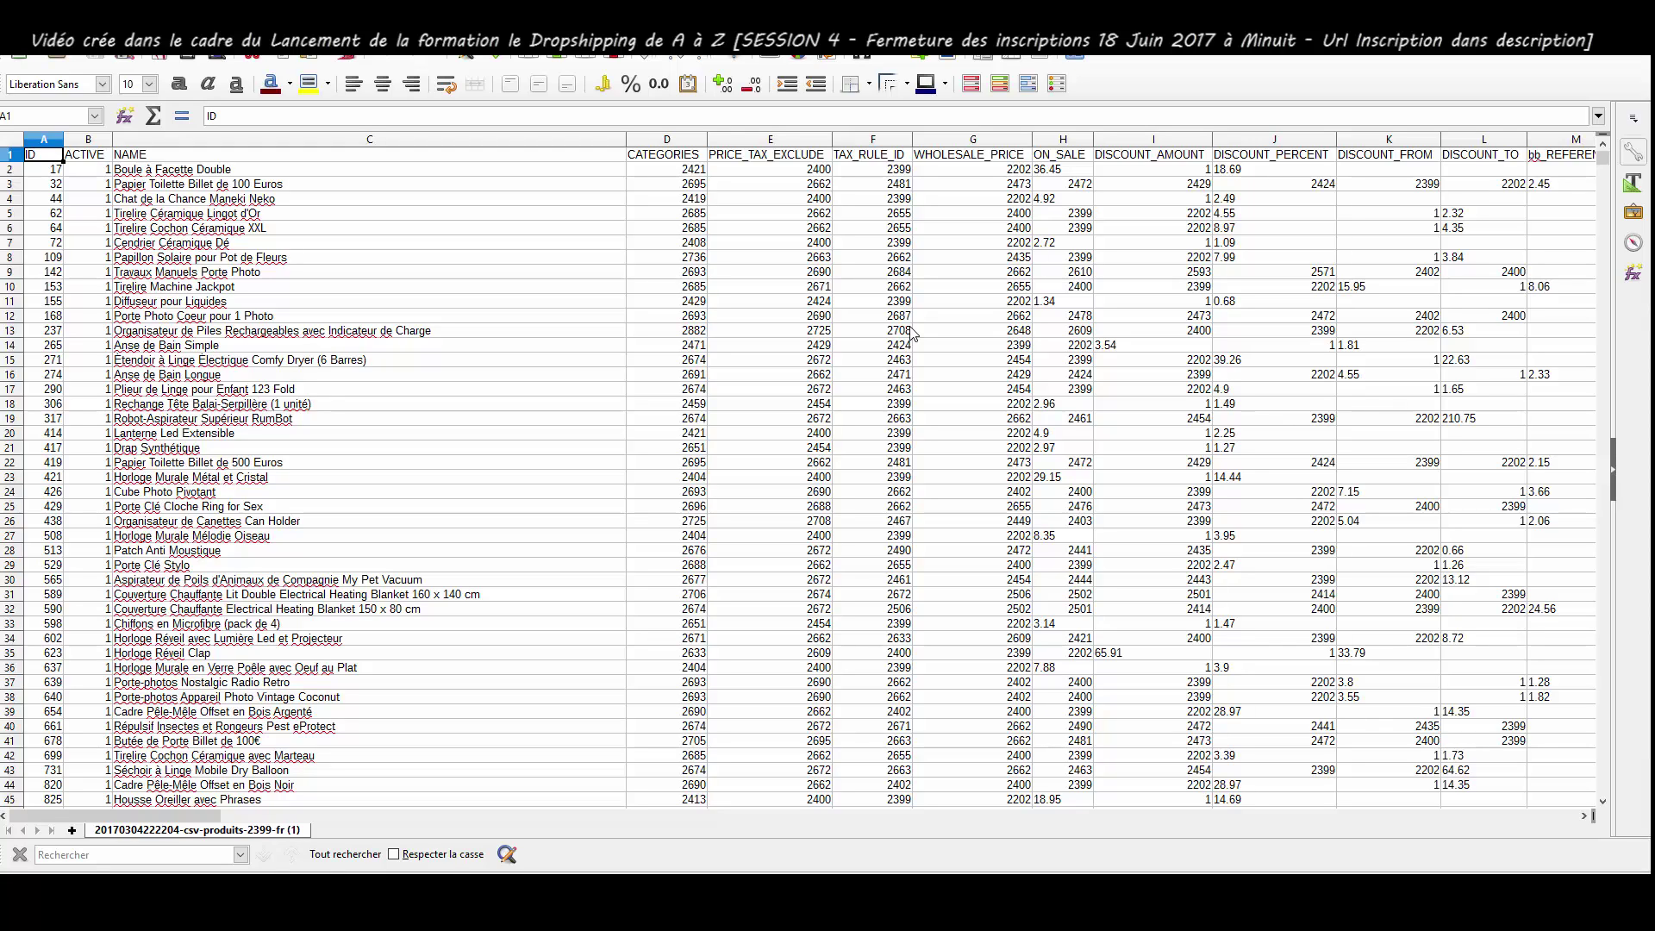
# Examine the product CSV's columns, checking the ID, ACTIVE, NAME, CATEGORIES, WIDTH and HEIGHT entries
pyautogui.click(49, 170)
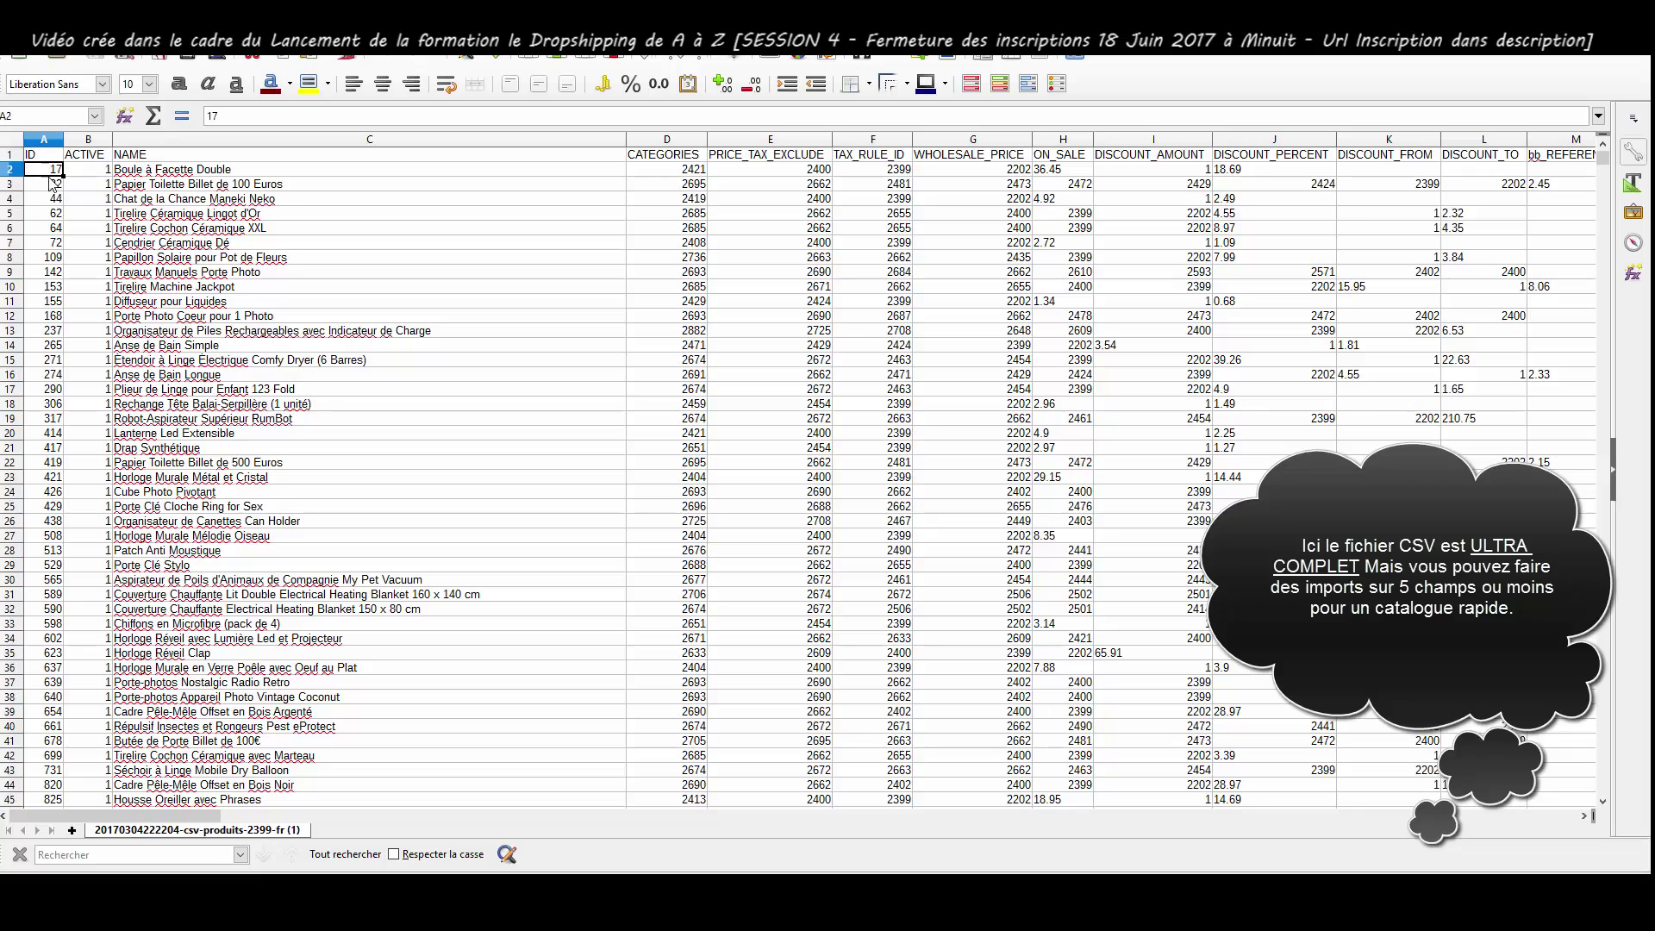
pyautogui.click(50, 185)
pyautogui.click(53, 200)
pyautogui.click(54, 215)
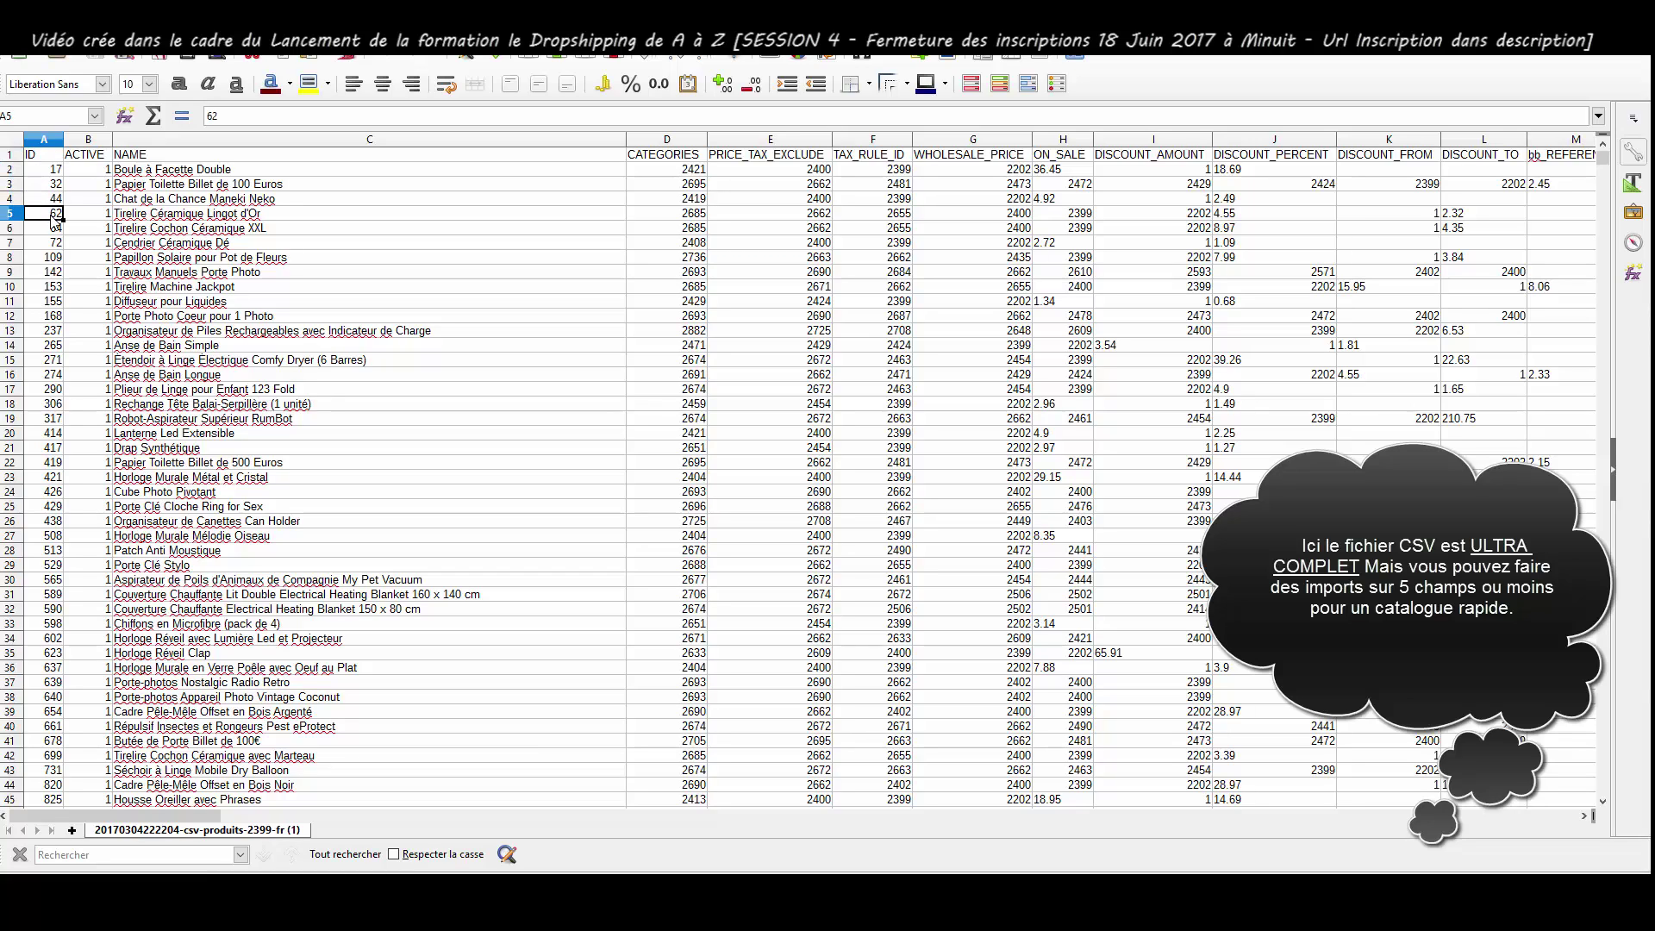
pyautogui.click(96, 173)
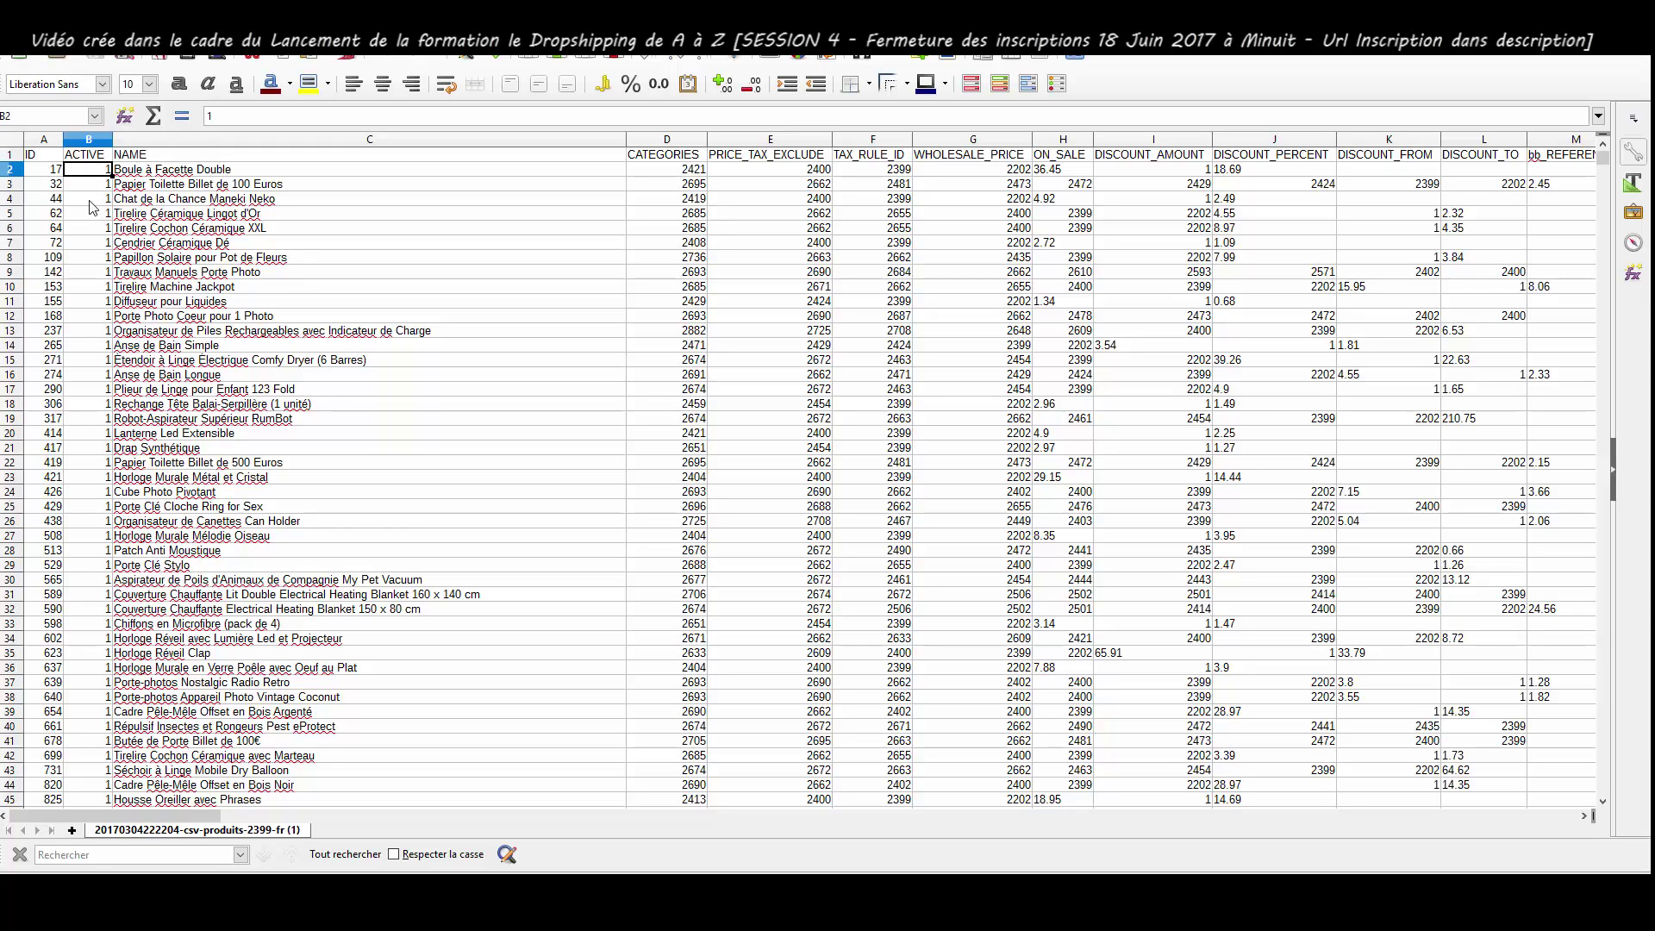
pyautogui.moveTo(203, 169); pyautogui.dragTo(207, 257)
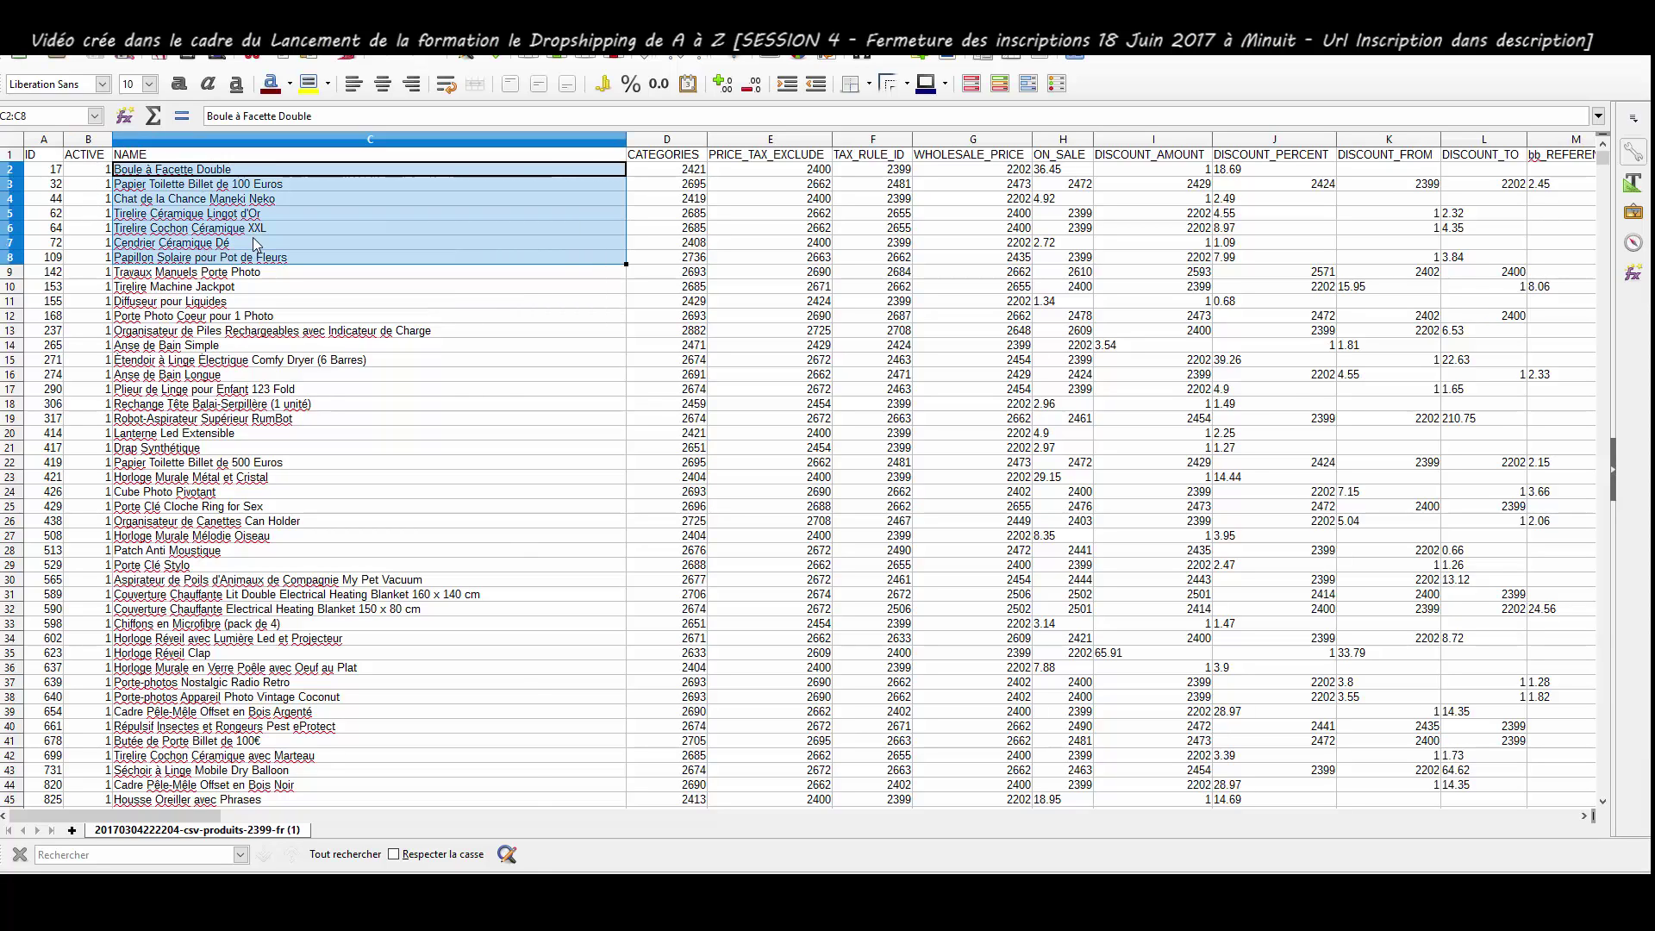
pyautogui.moveTo(673, 170); pyautogui.dragTo(675, 282)
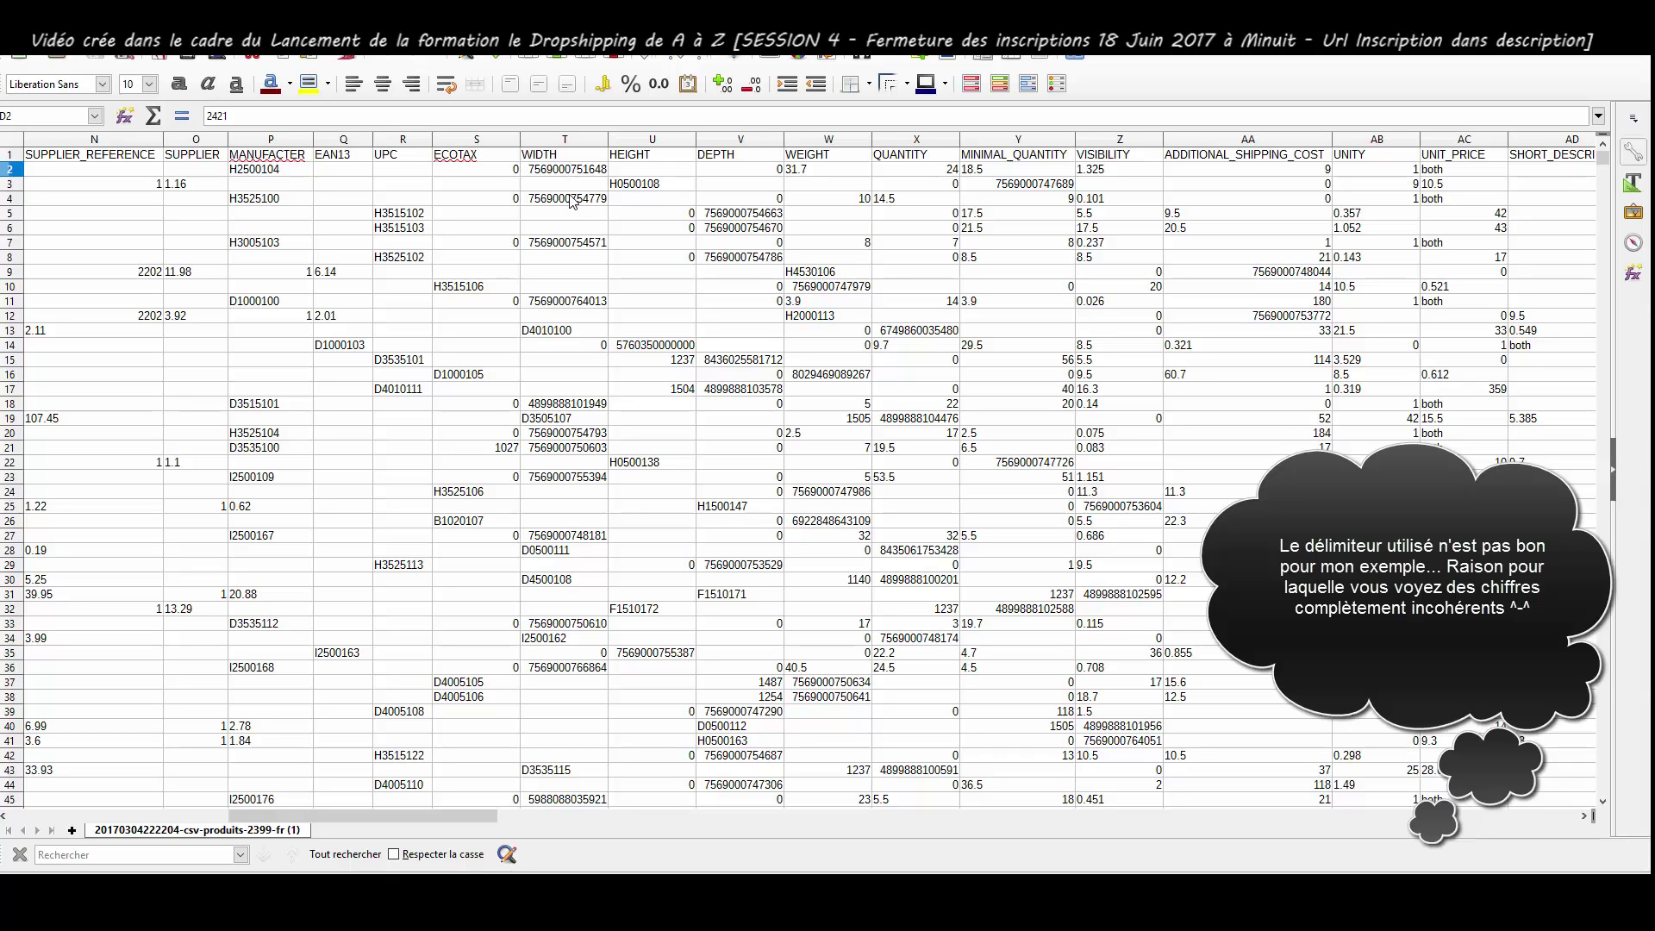
pyautogui.click(562, 171)
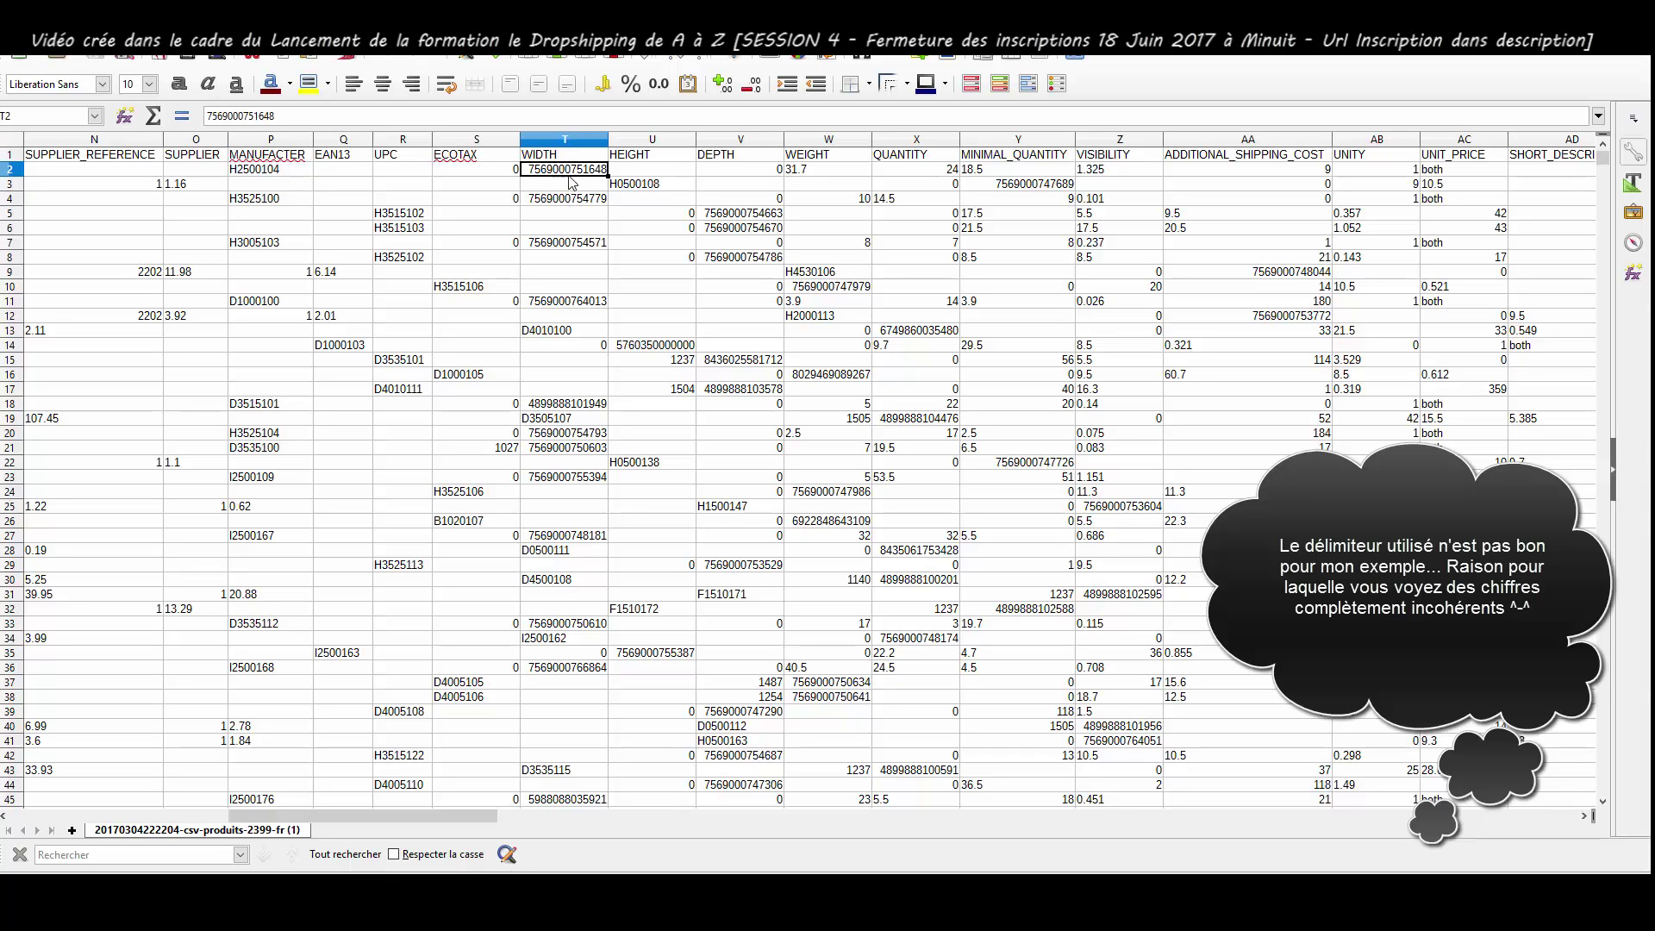
pyautogui.click(639, 182)
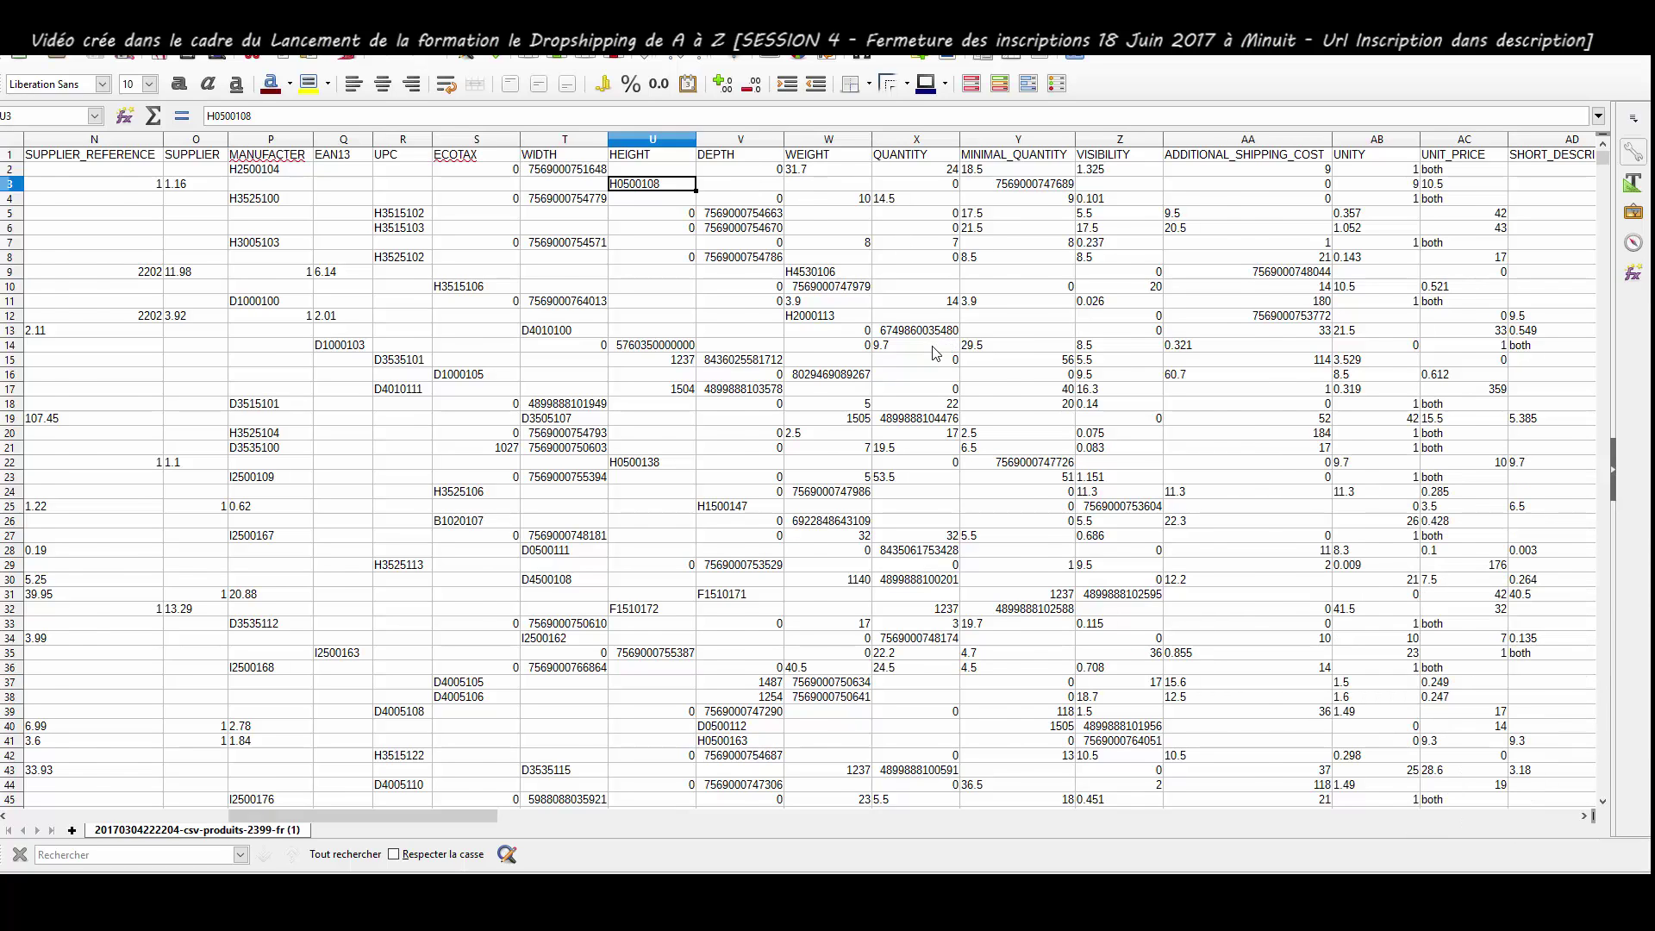
# Return to the first columns of the product CSV and look through the product rows down towards the end
pyautogui.moveTo(474, 815); pyautogui.dragTo(256, 819)
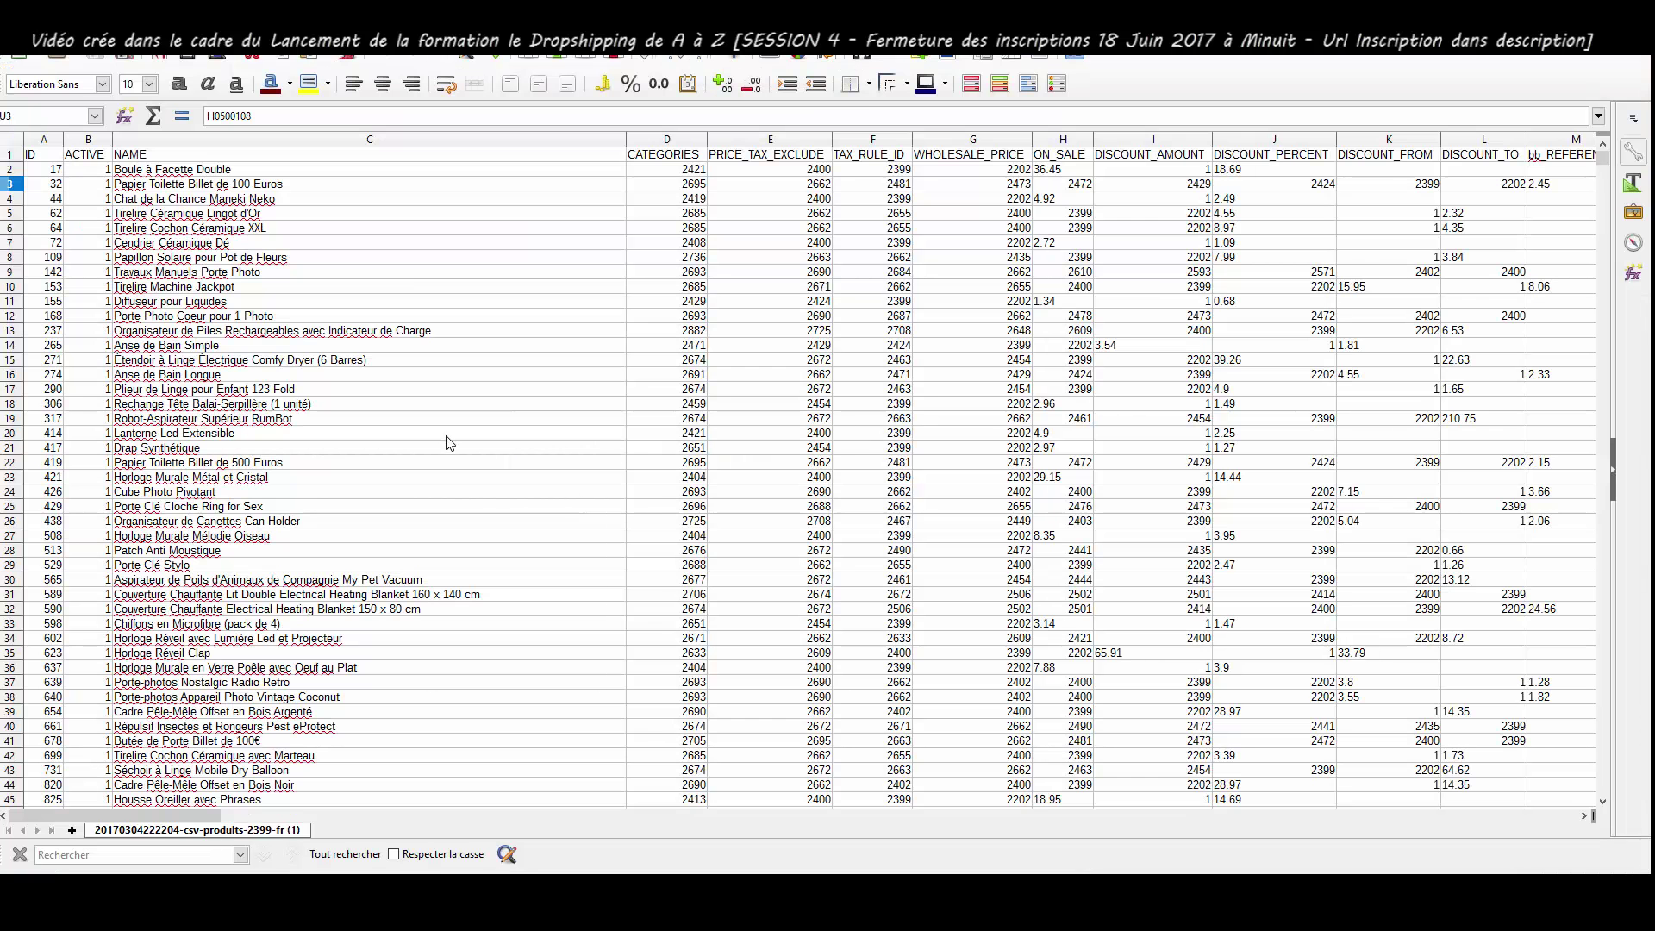
pyautogui.scroll(-14, 520, 623)
pyautogui.scroll(14, 520, 622)
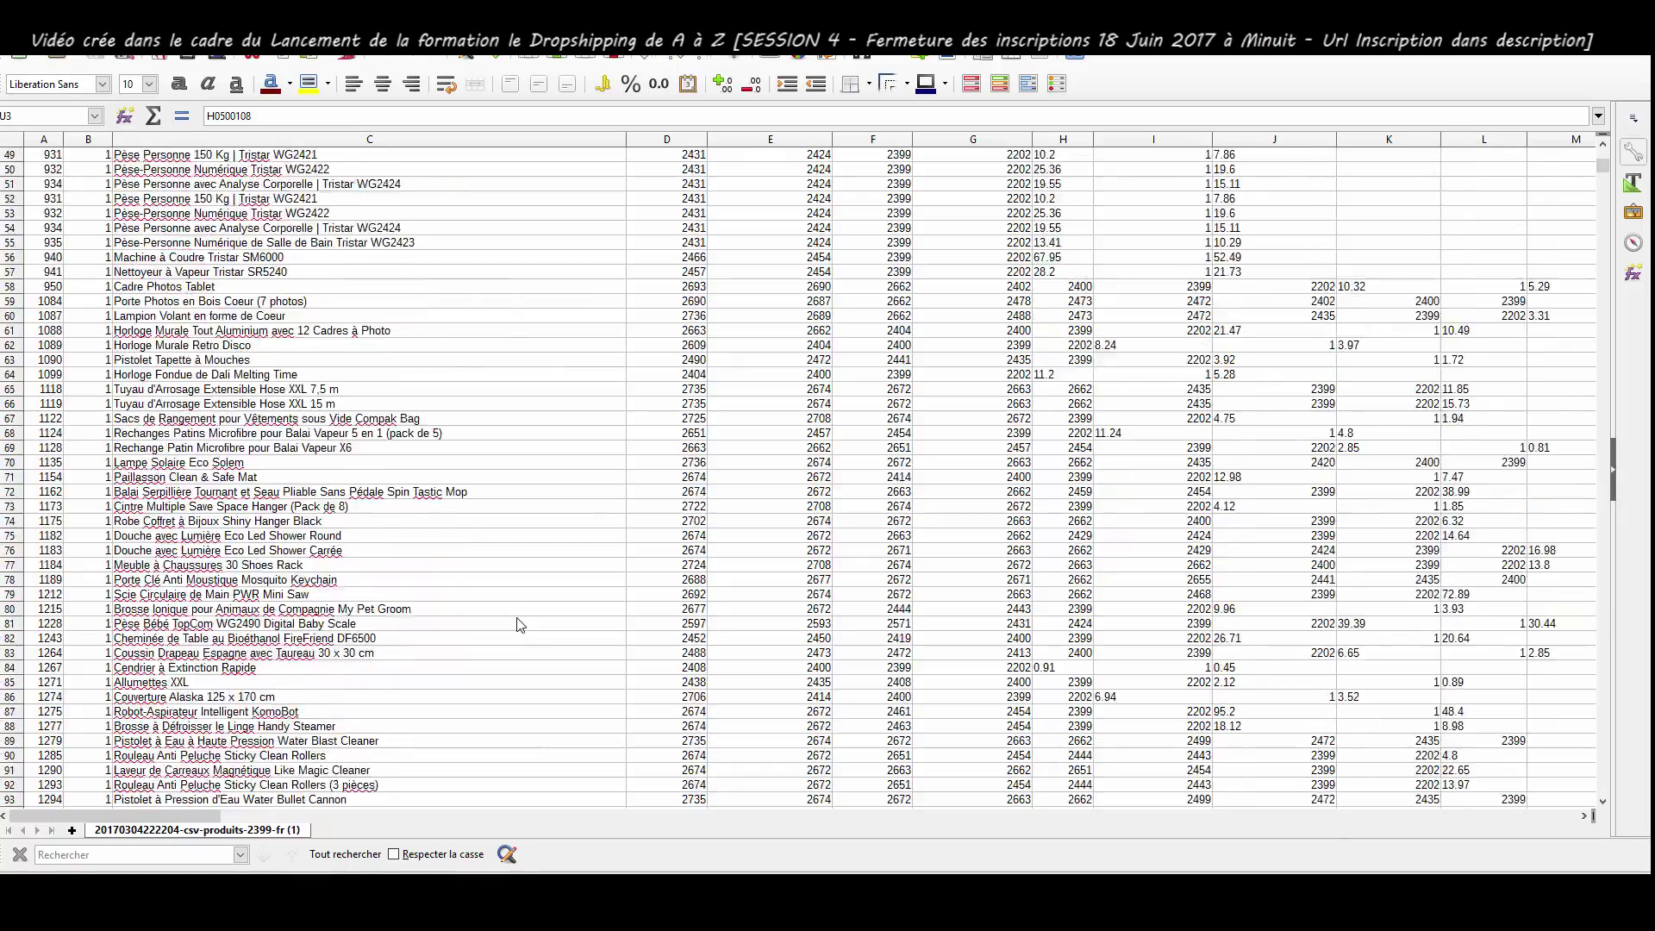
pyautogui.scroll(-13, 520, 623)
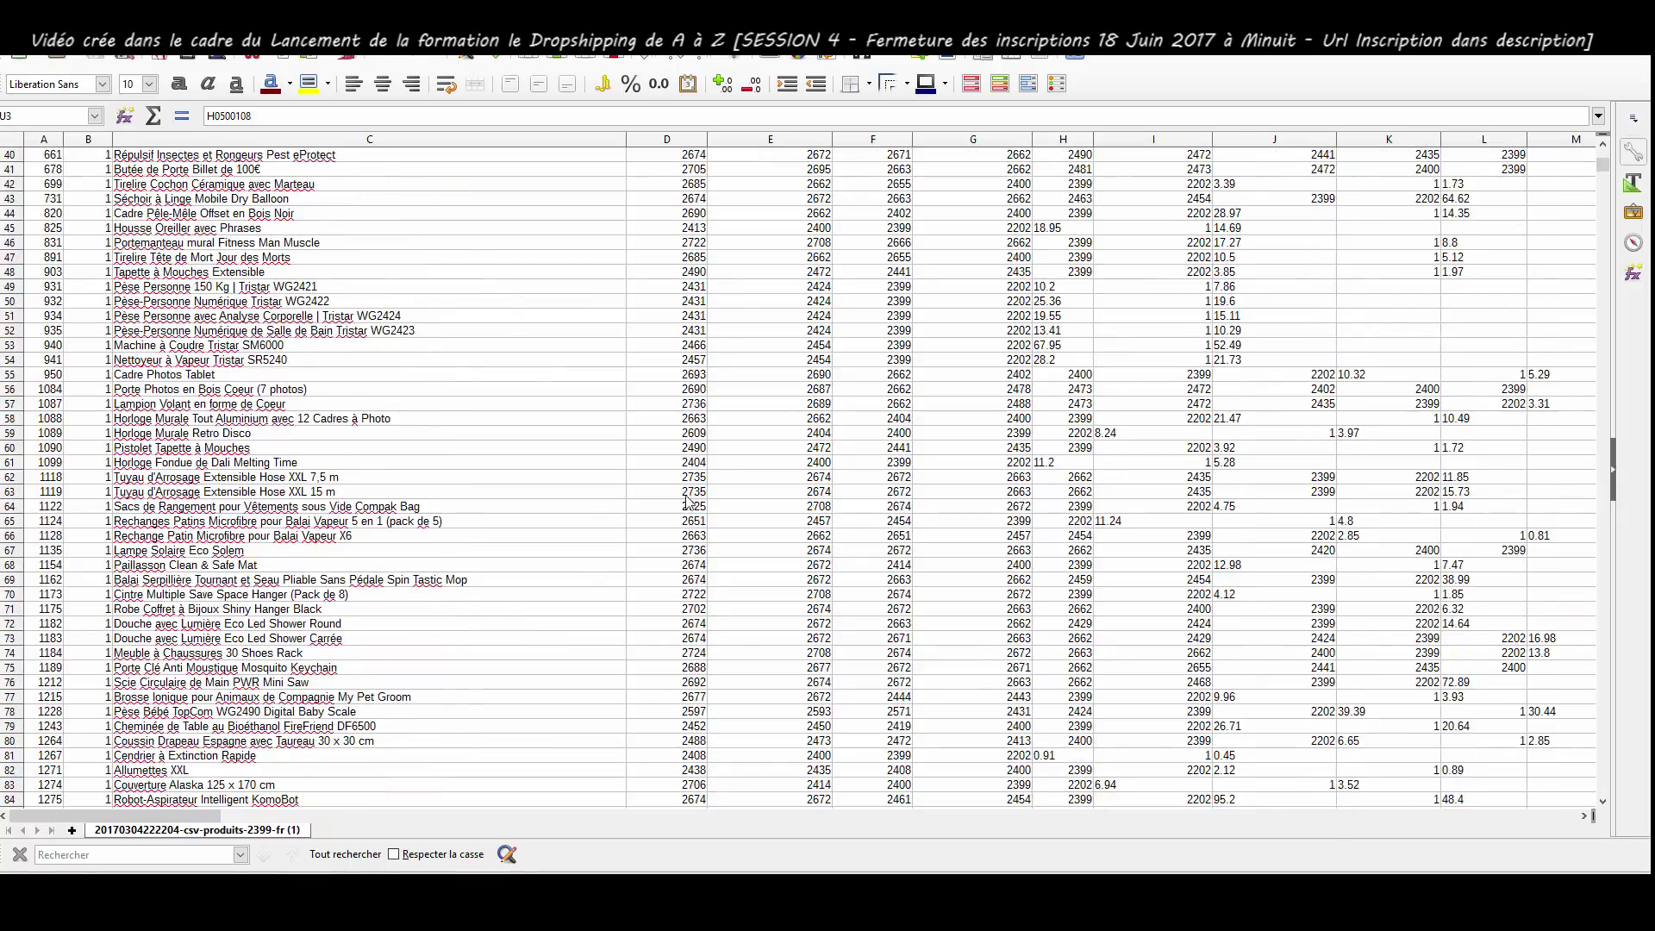
pyautogui.moveTo(1604, 166); pyautogui.dragTo(1602, 778)
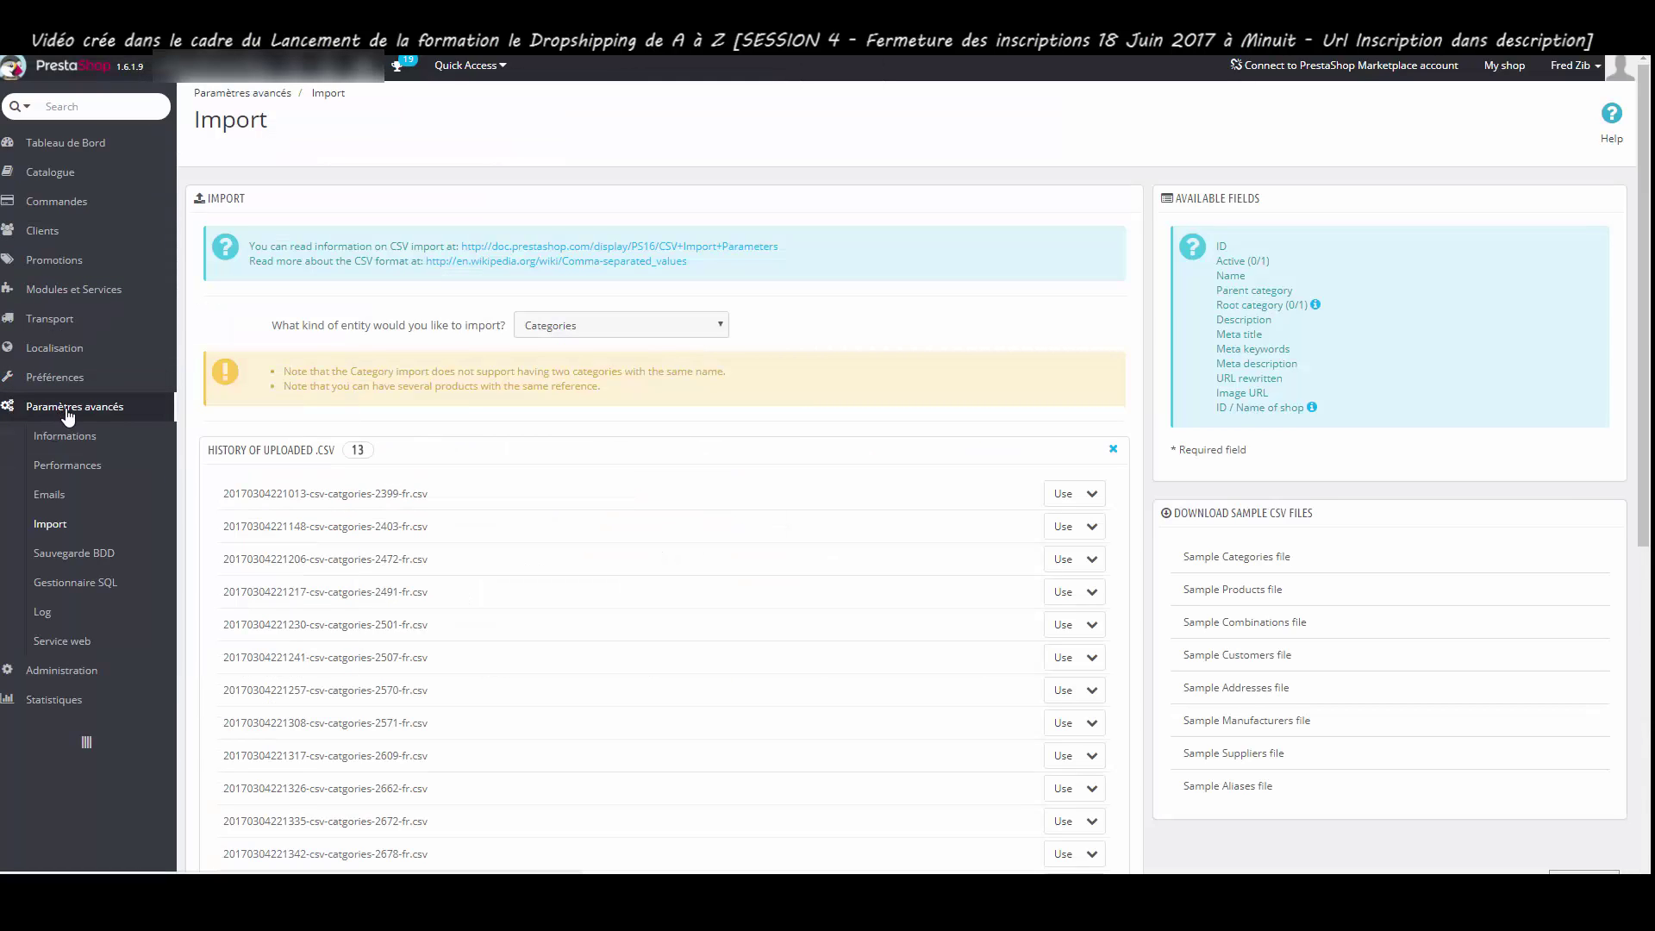
# On the PrestaShop import page, close the history of uploaded CSV files and set the entity to import to Products
pyautogui.click(1113, 449)
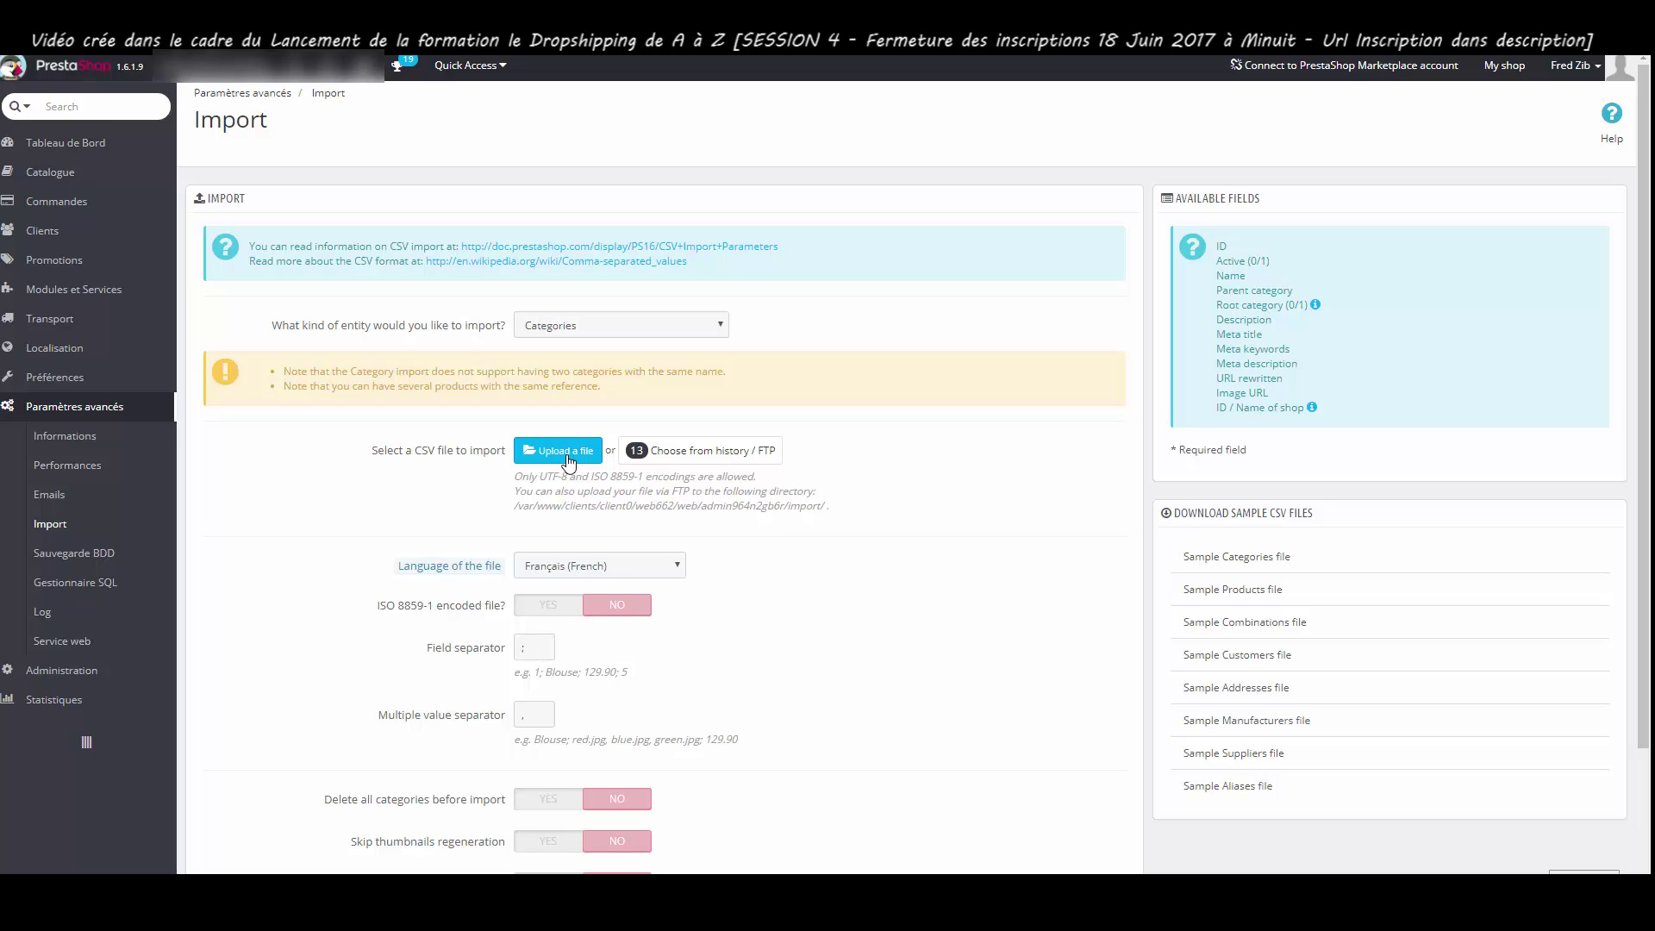
pyautogui.click(591, 325)
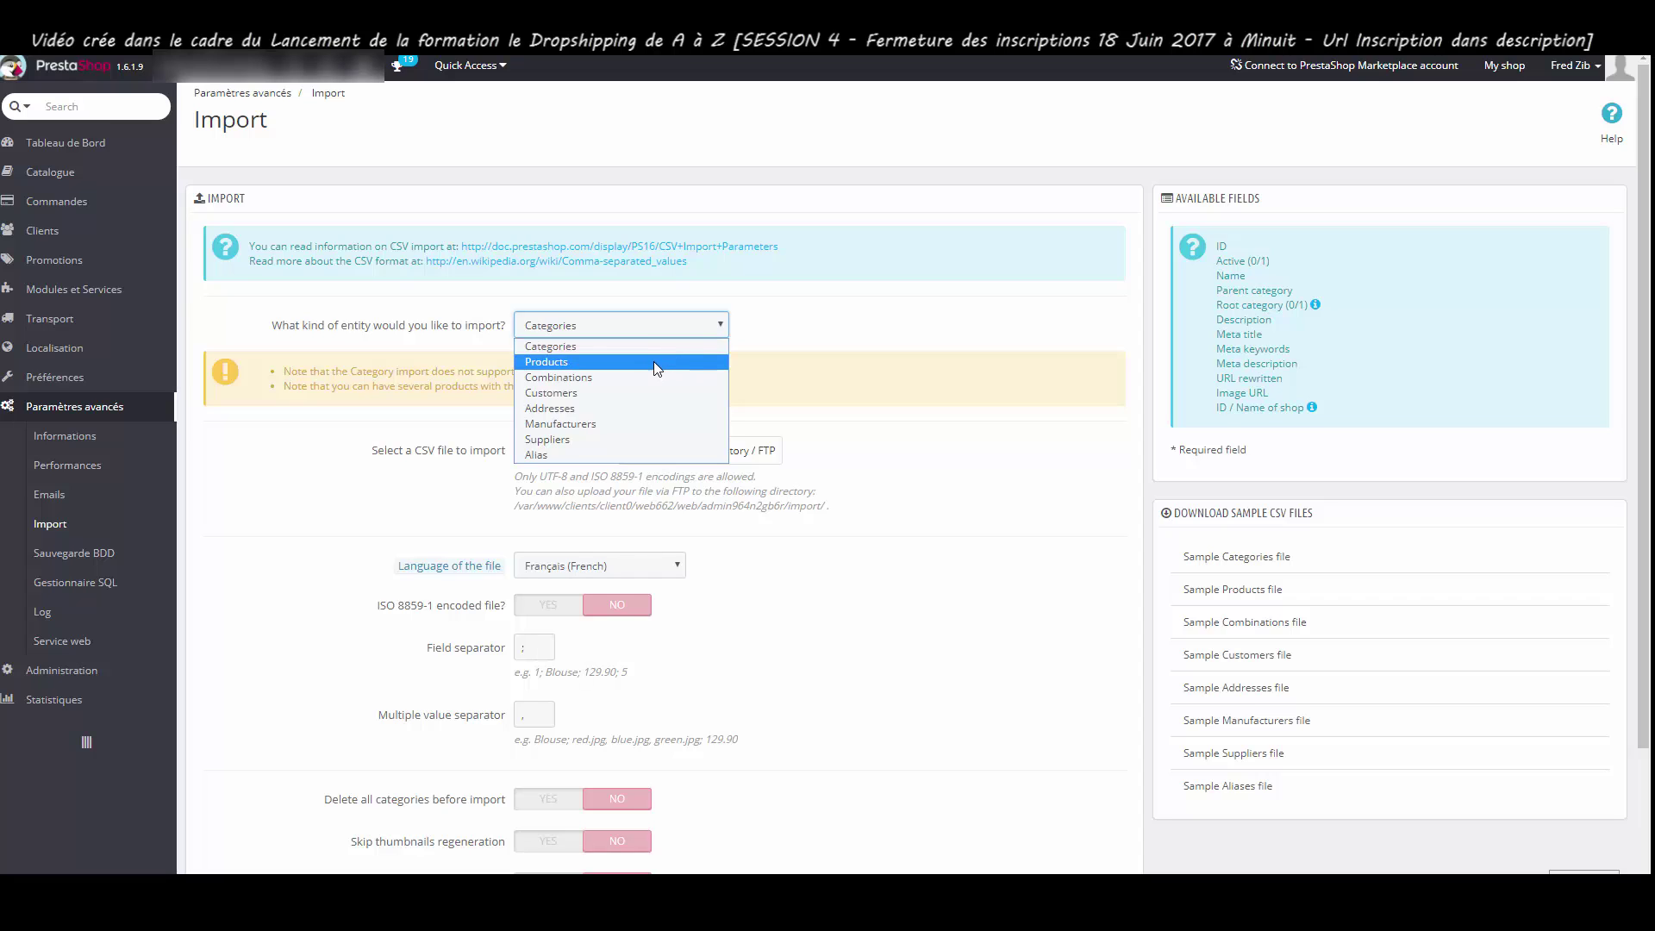
pyautogui.click(554, 364)
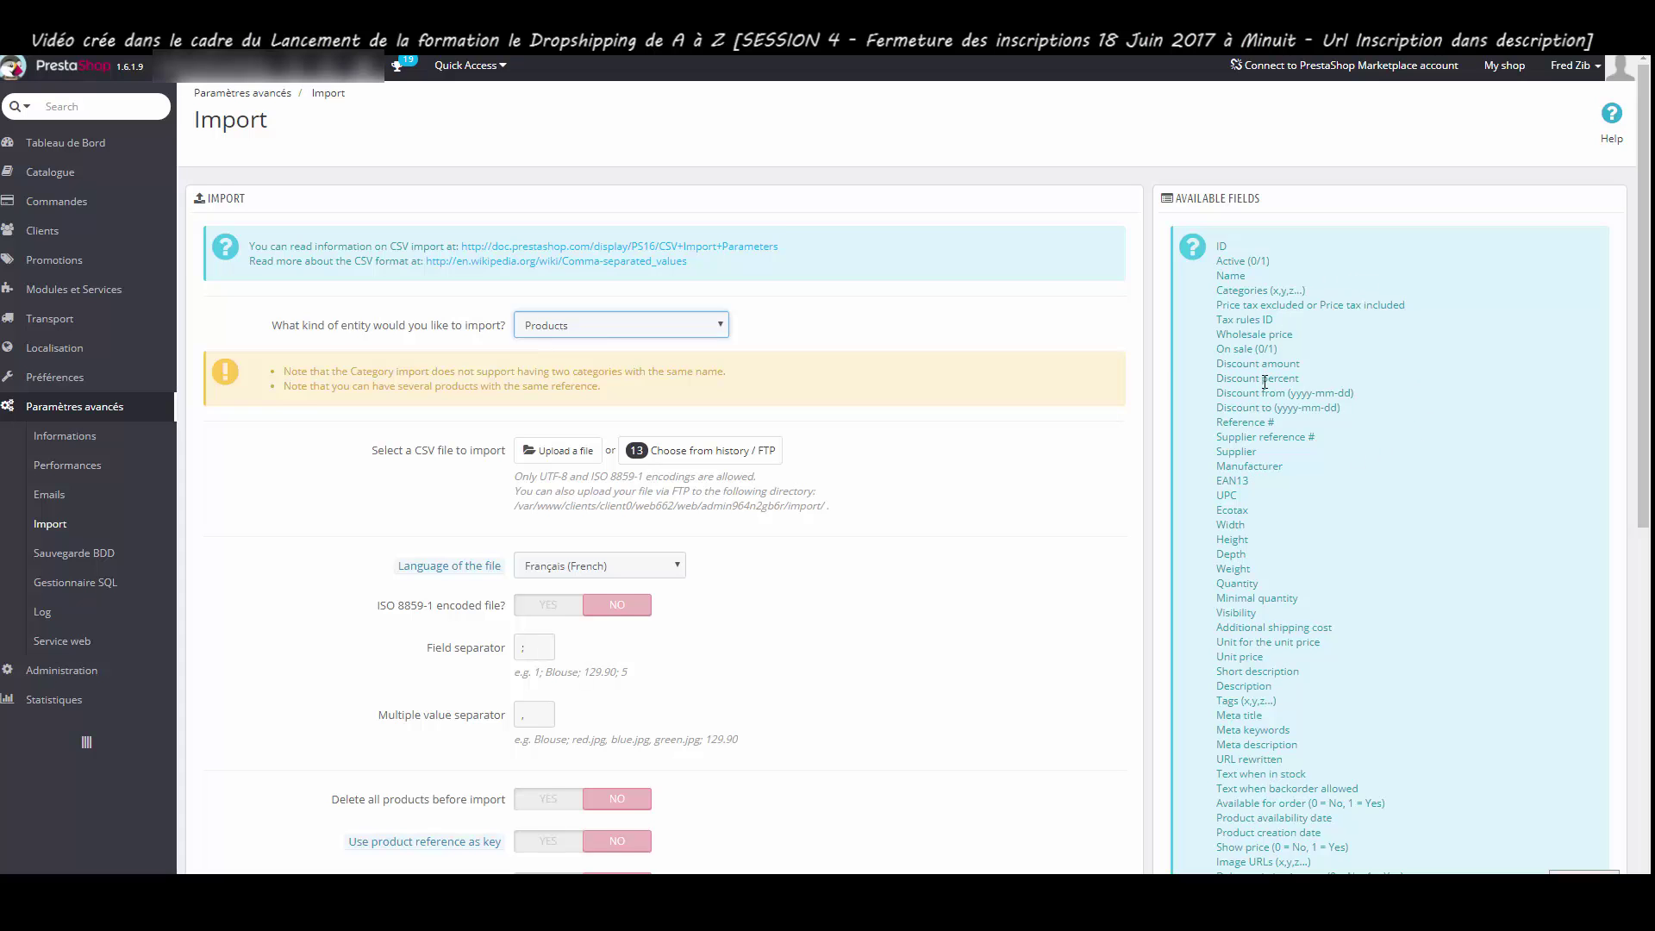
pyautogui.scroll(-6, 1279, 548)
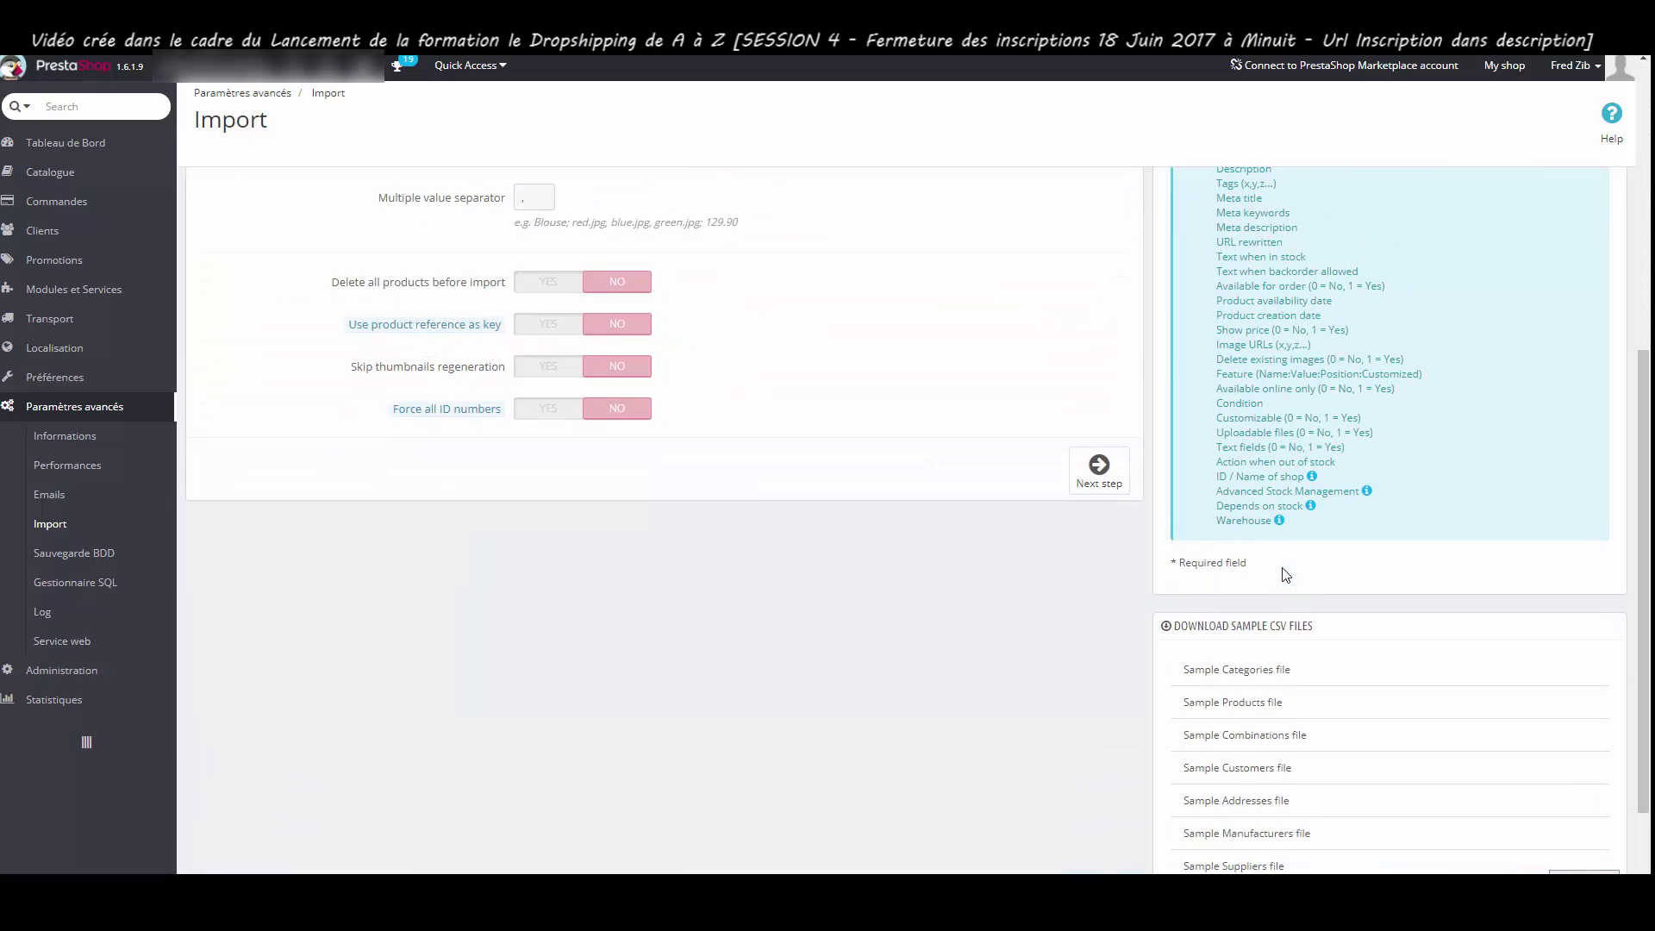
pyautogui.scroll(6, 1282, 567)
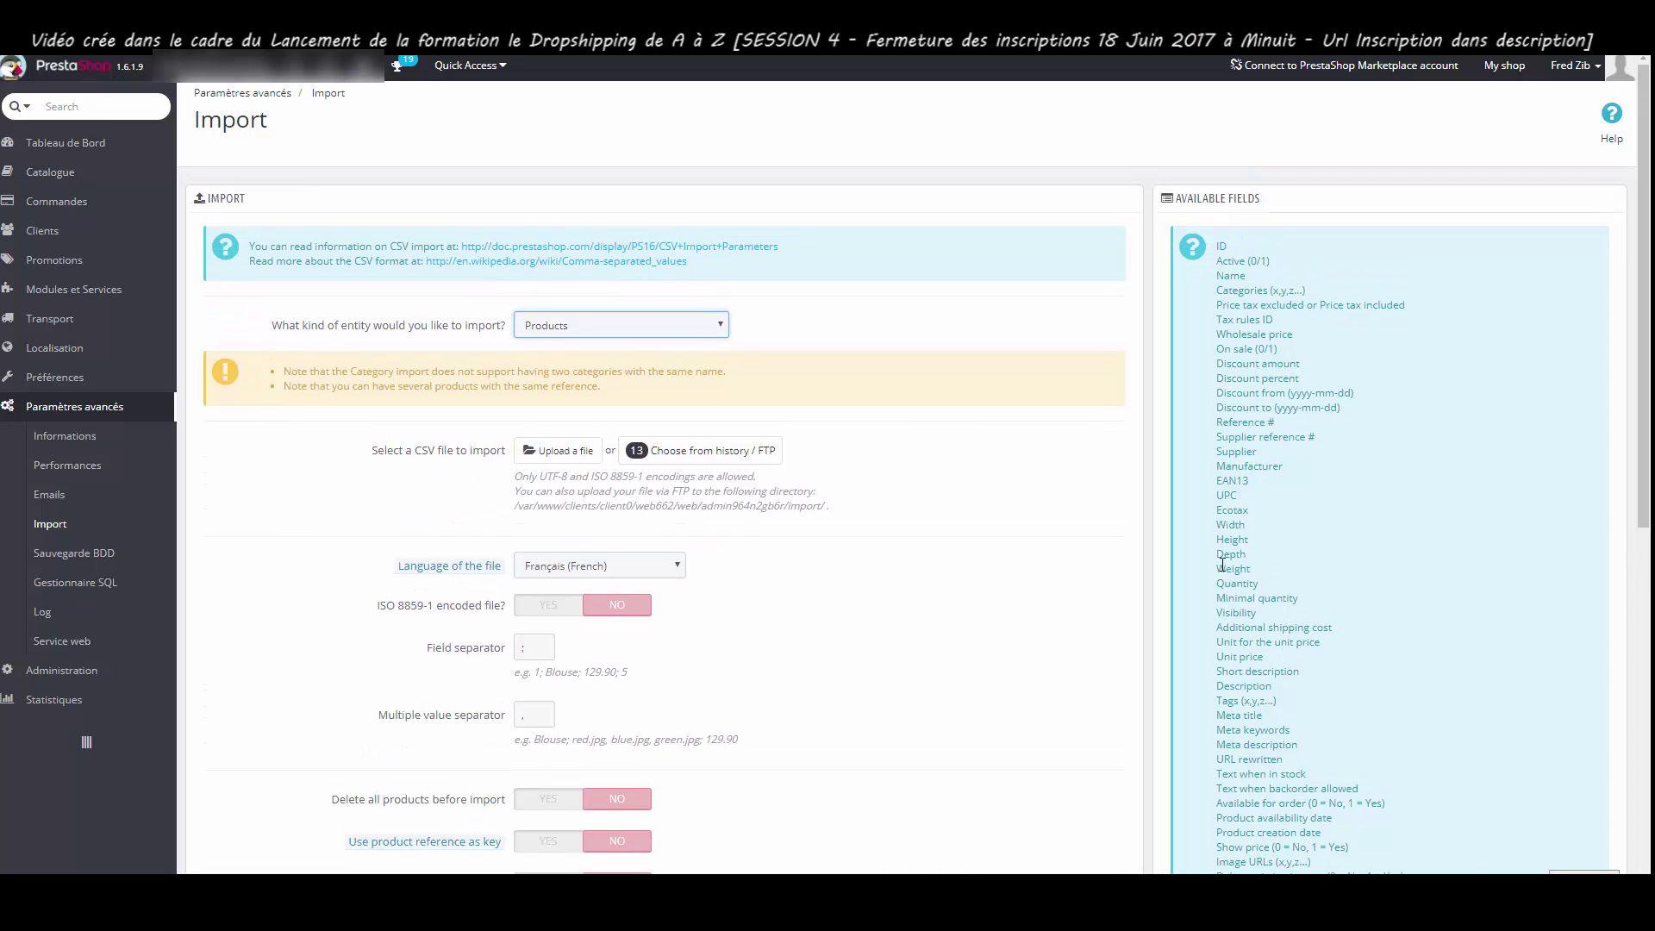
pyautogui.click(698, 458)
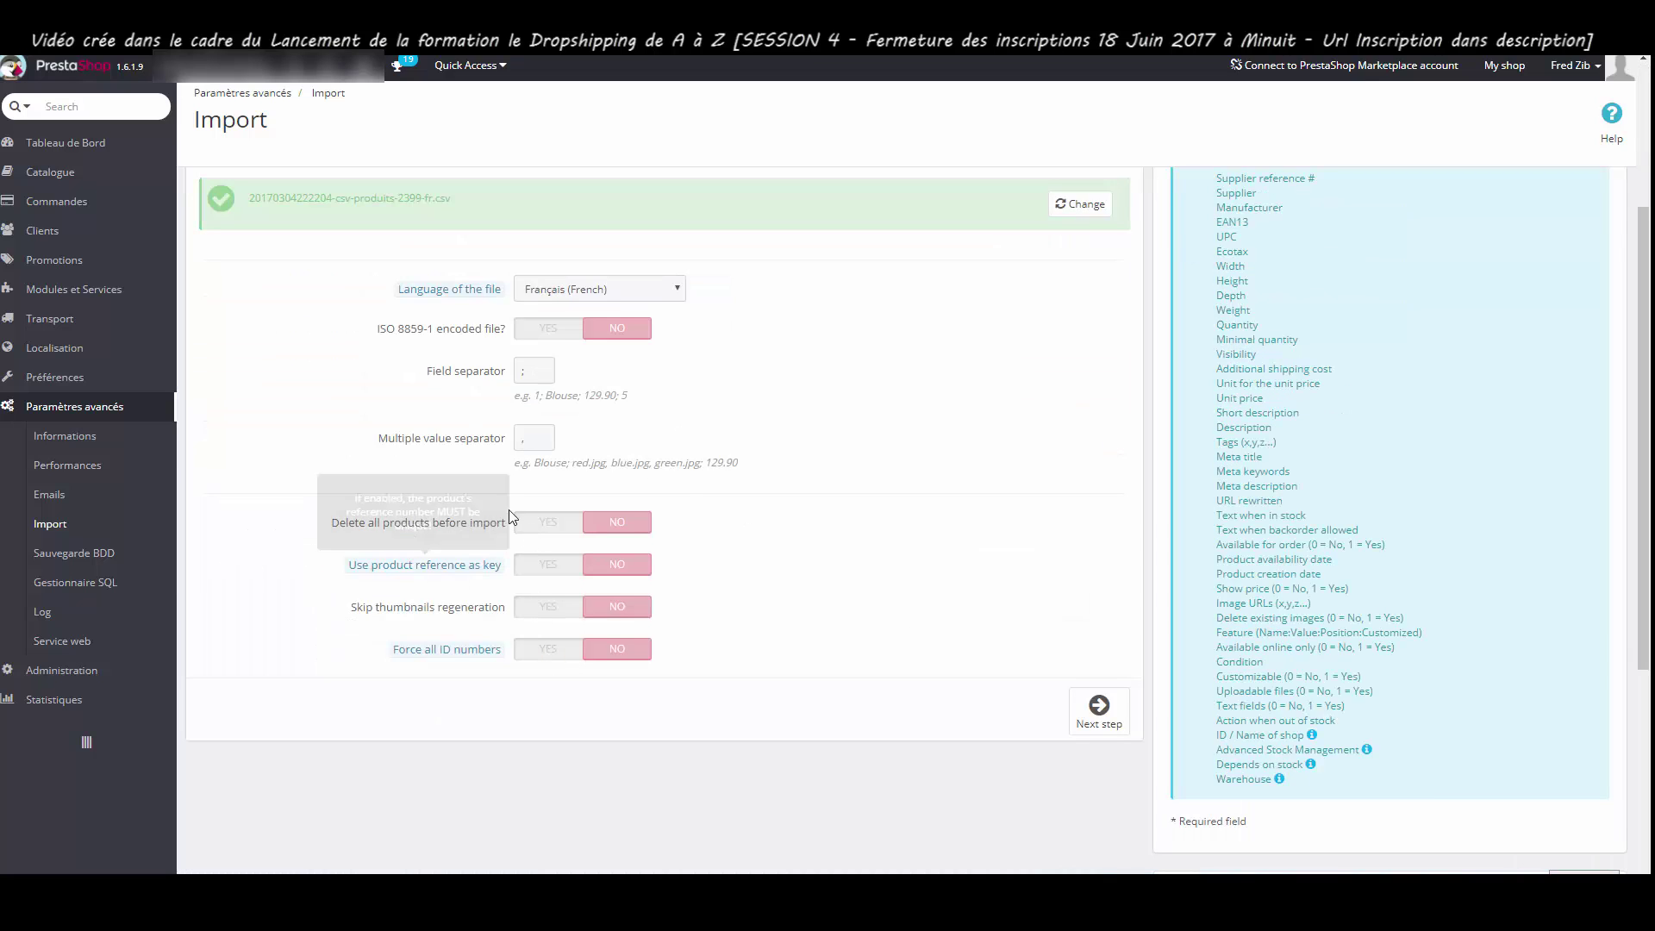
pyautogui.click(1103, 719)
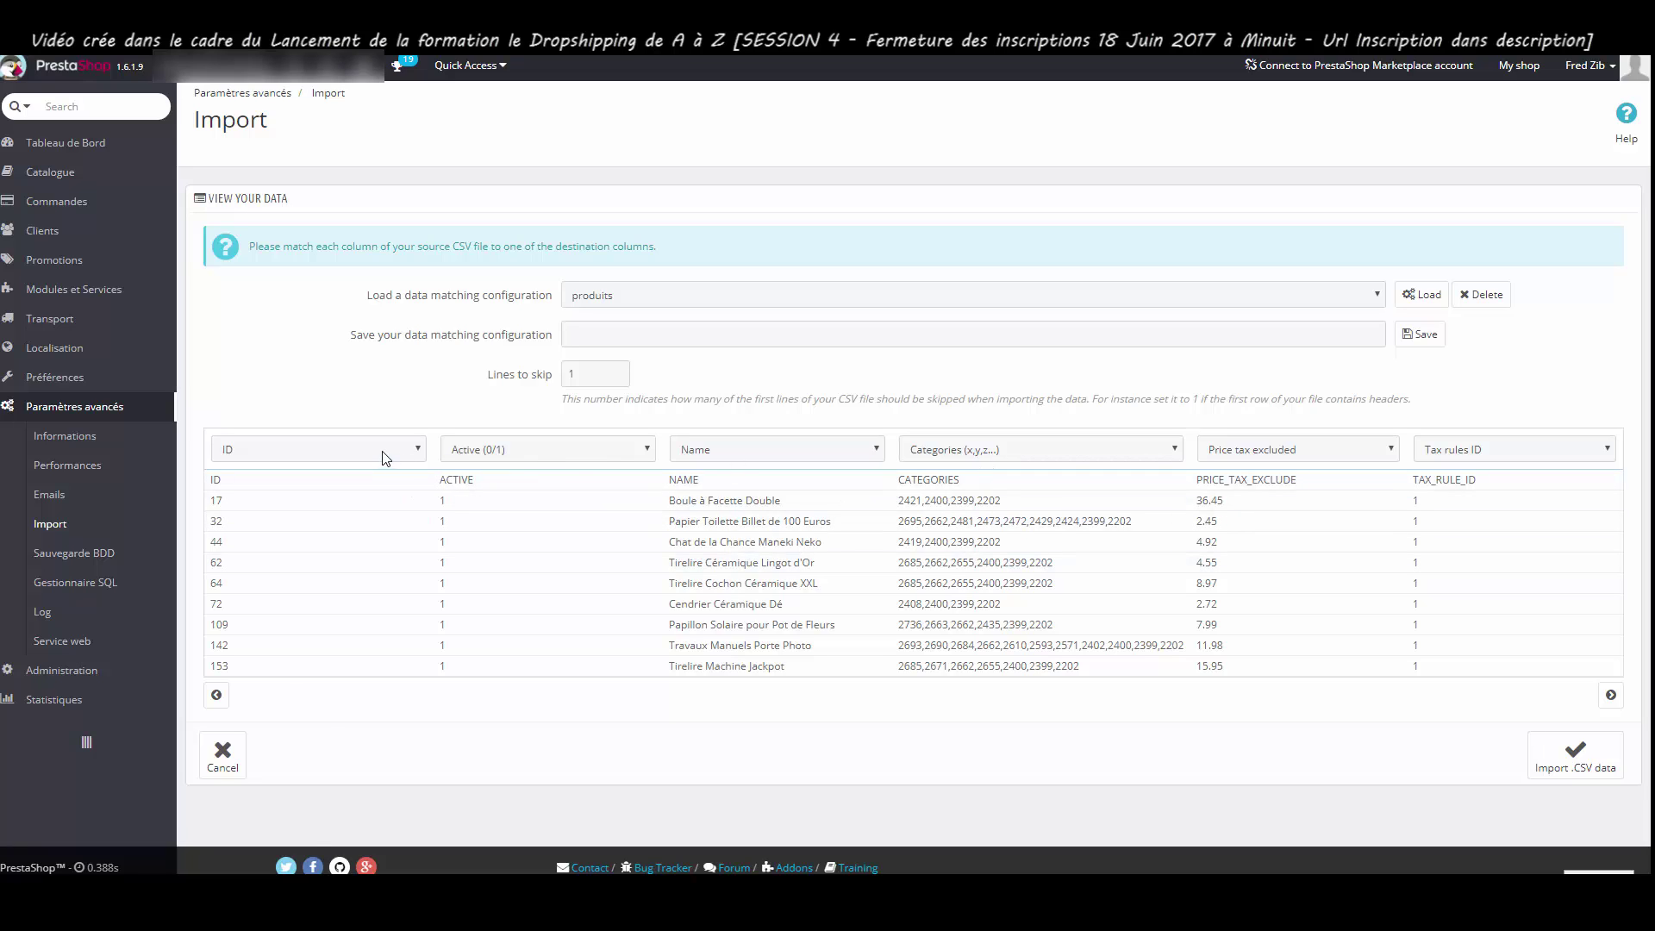
# Check the matching of the CSV columns up to UPC and map the UPC column to Action when out of stock
pyautogui.click(273, 449)
pyautogui.click(272, 448)
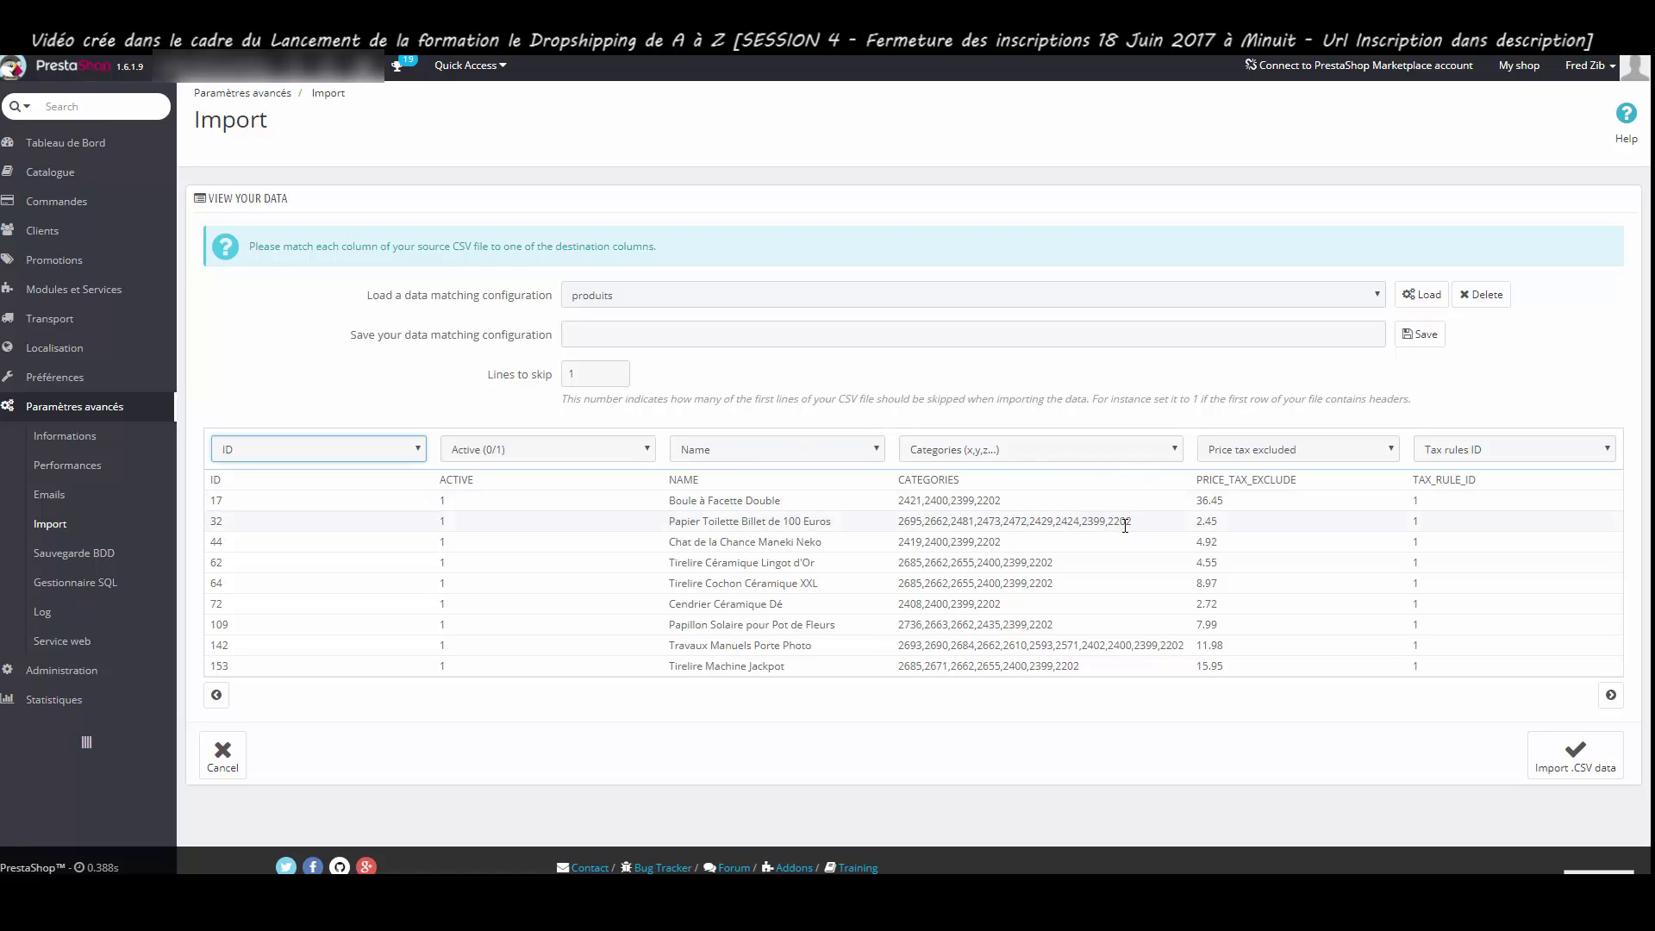
pyautogui.click(1612, 698)
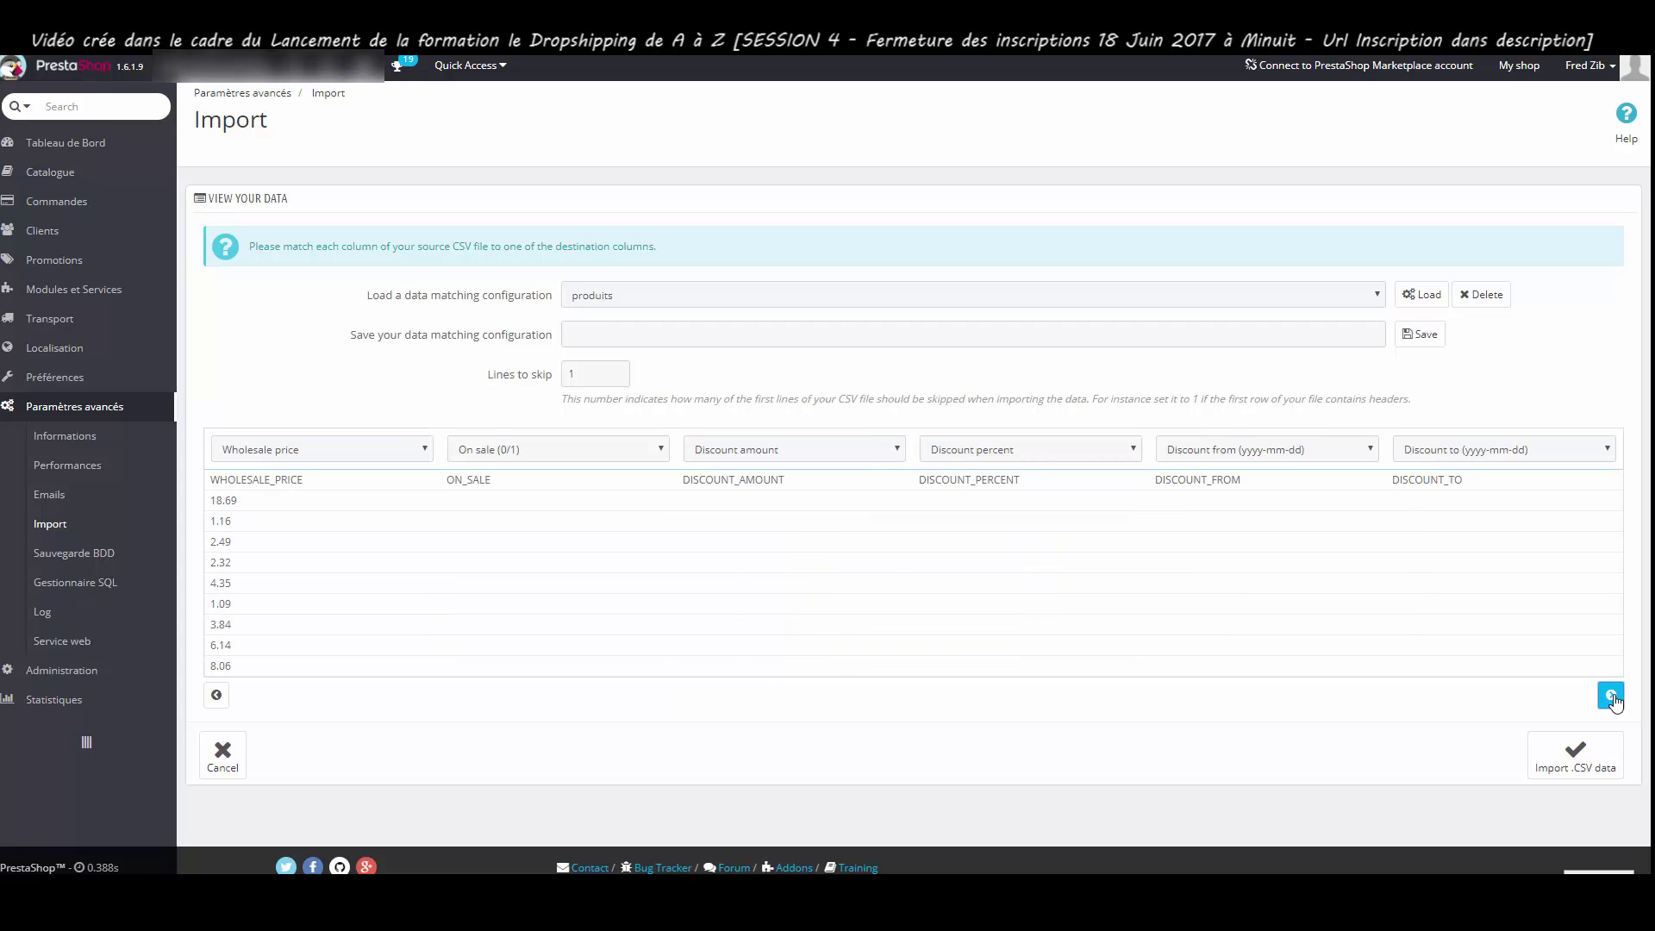
pyautogui.click(1612, 698)
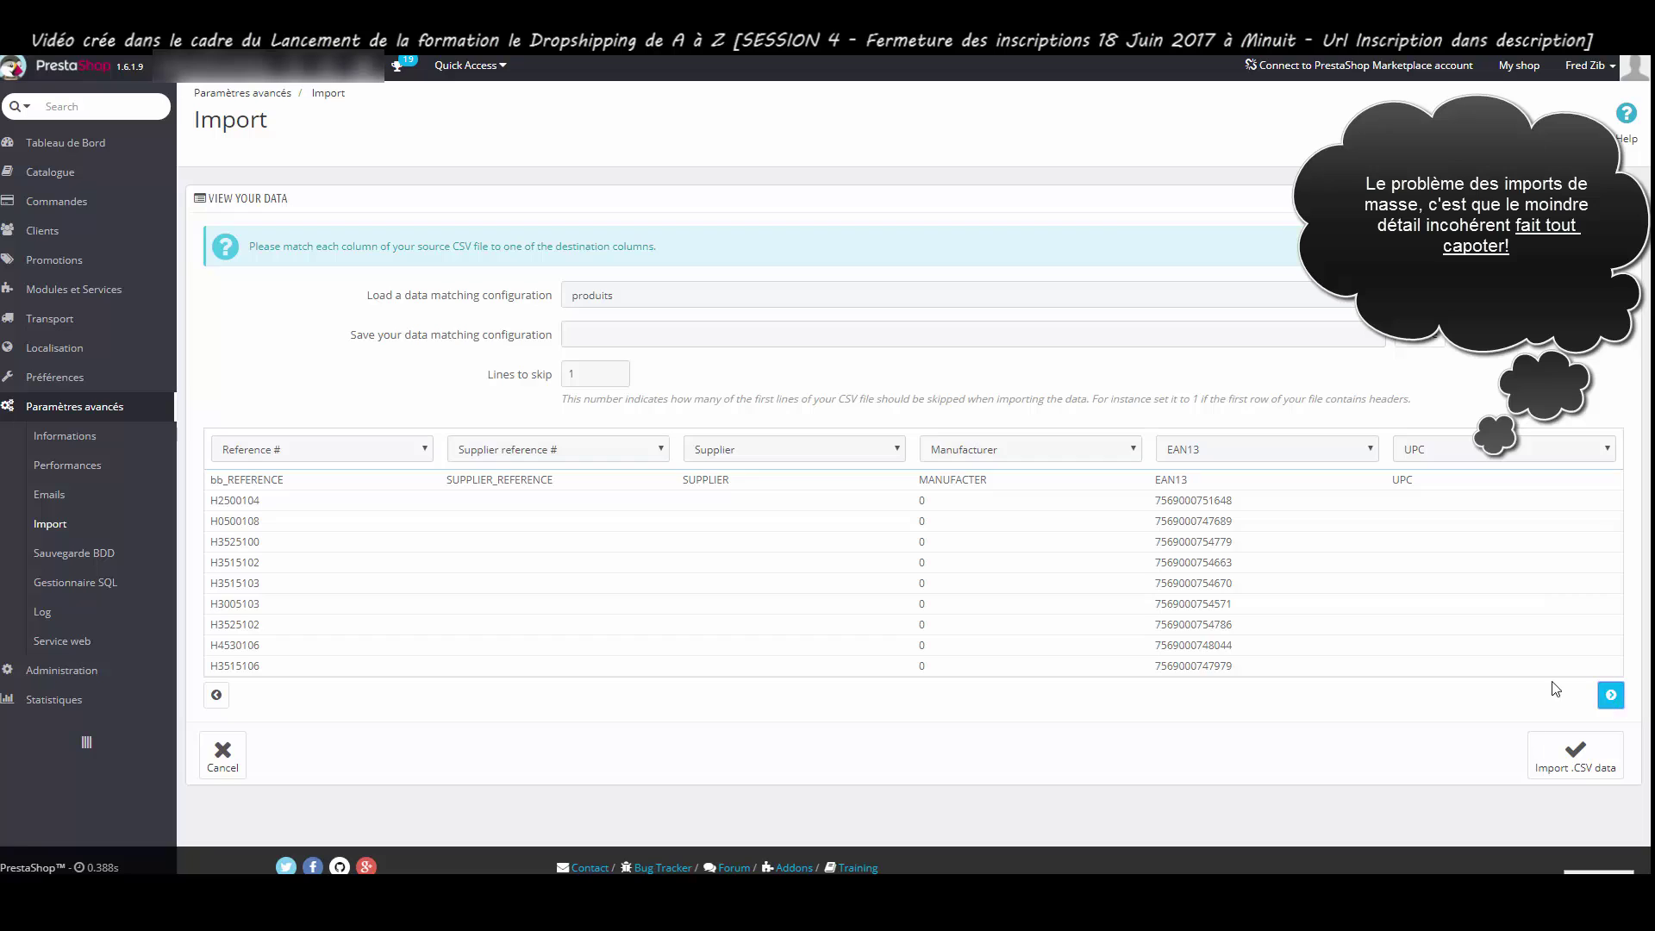
pyautogui.click(1437, 455)
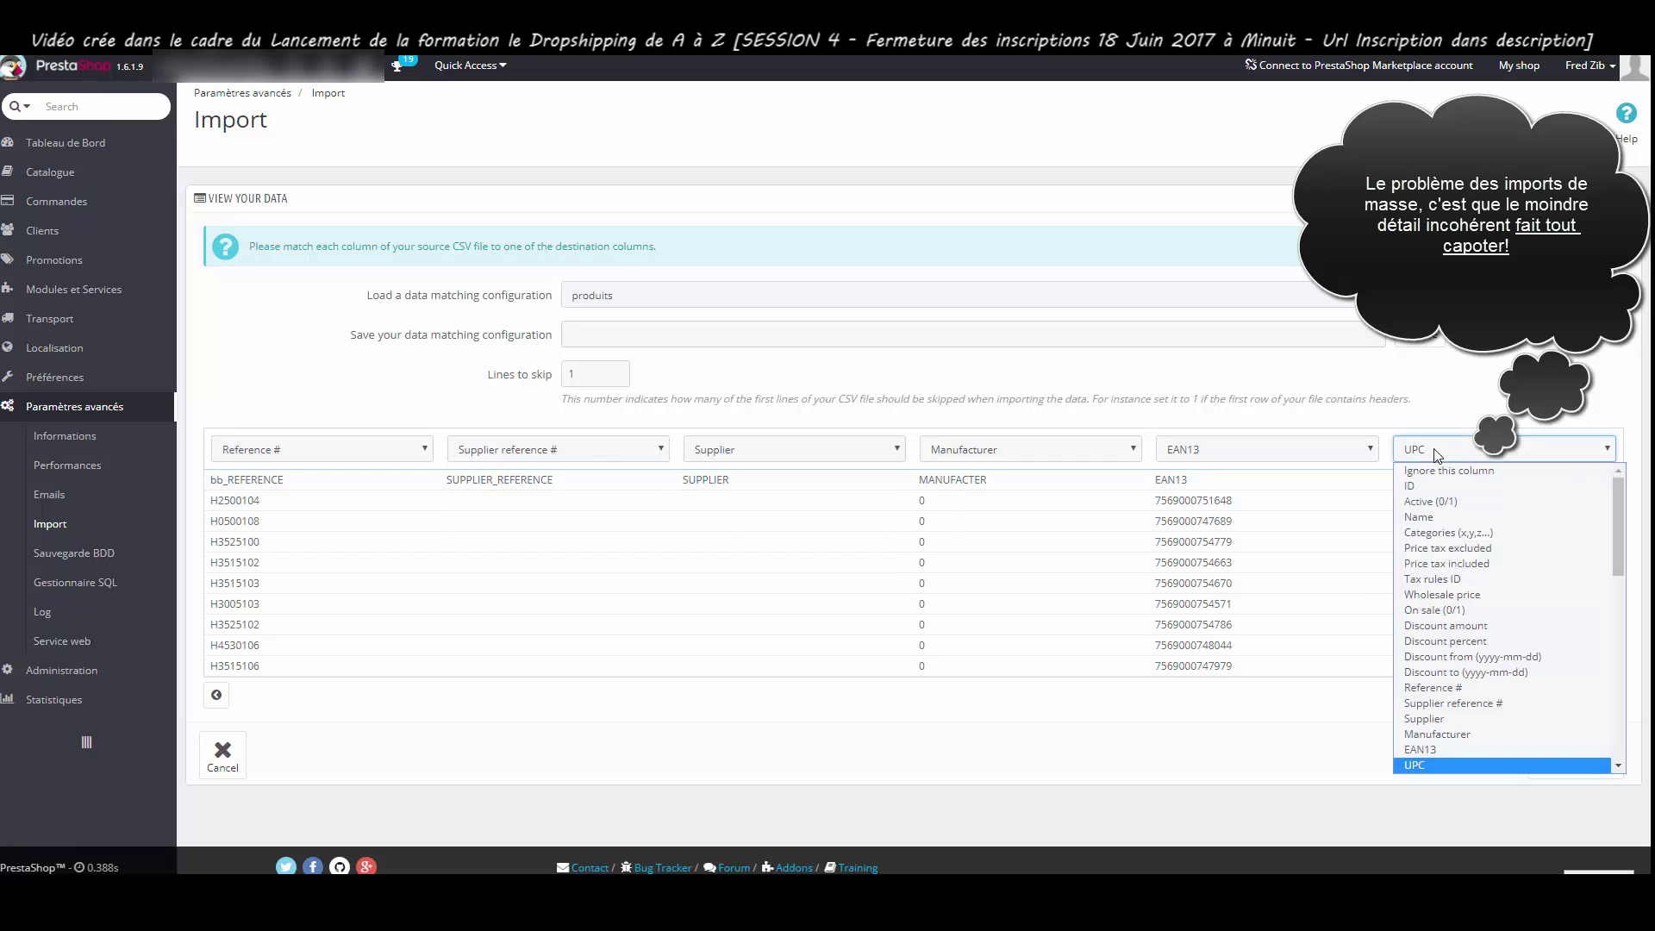
pyautogui.scroll(-5, 1442, 705)
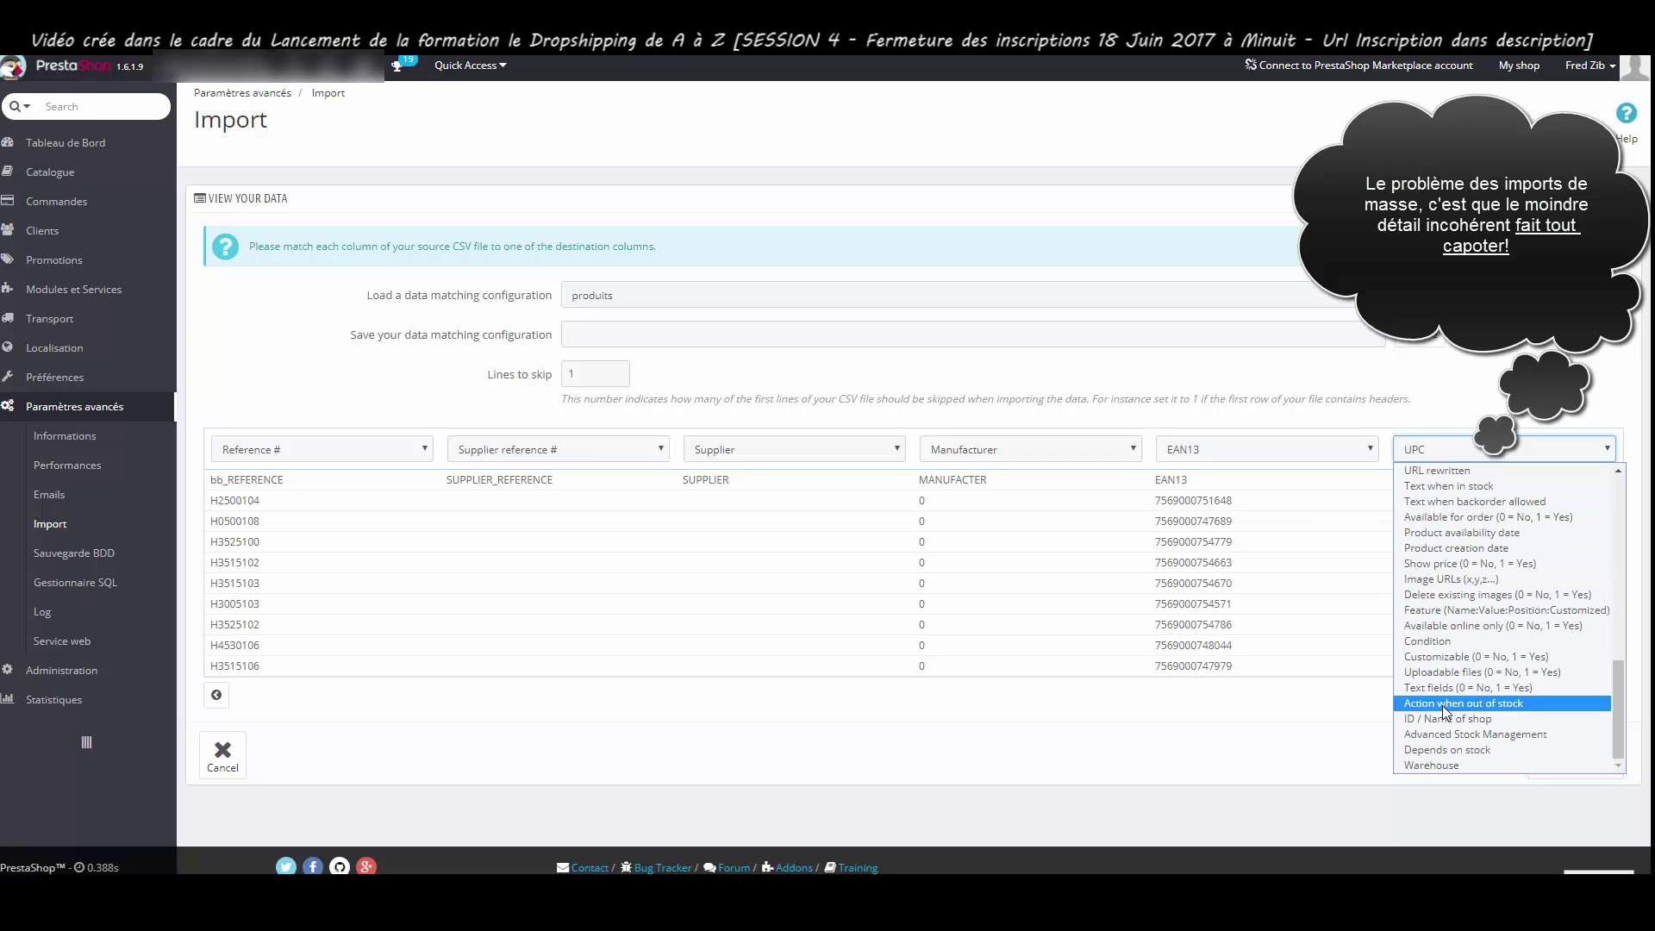
pyautogui.click(1441, 705)
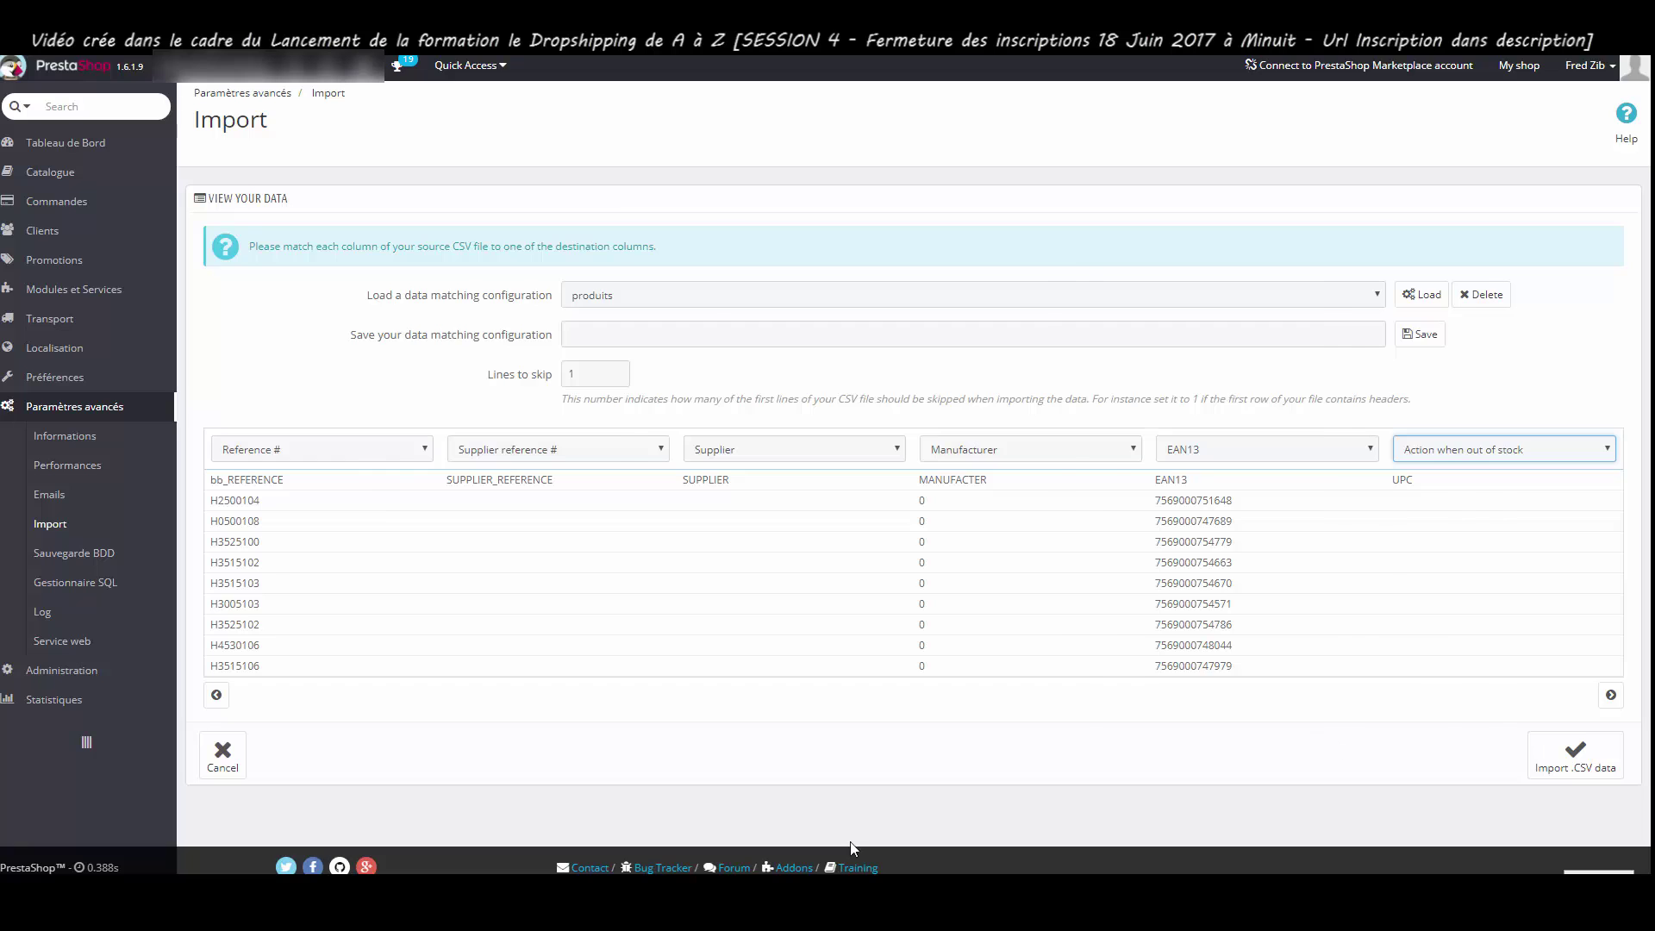
# Switch to the spreadsheet to view the categories CSV, and examine the short description on the shop's Porte-Capsules Special Xpresso page
pyautogui.click(843, 892)
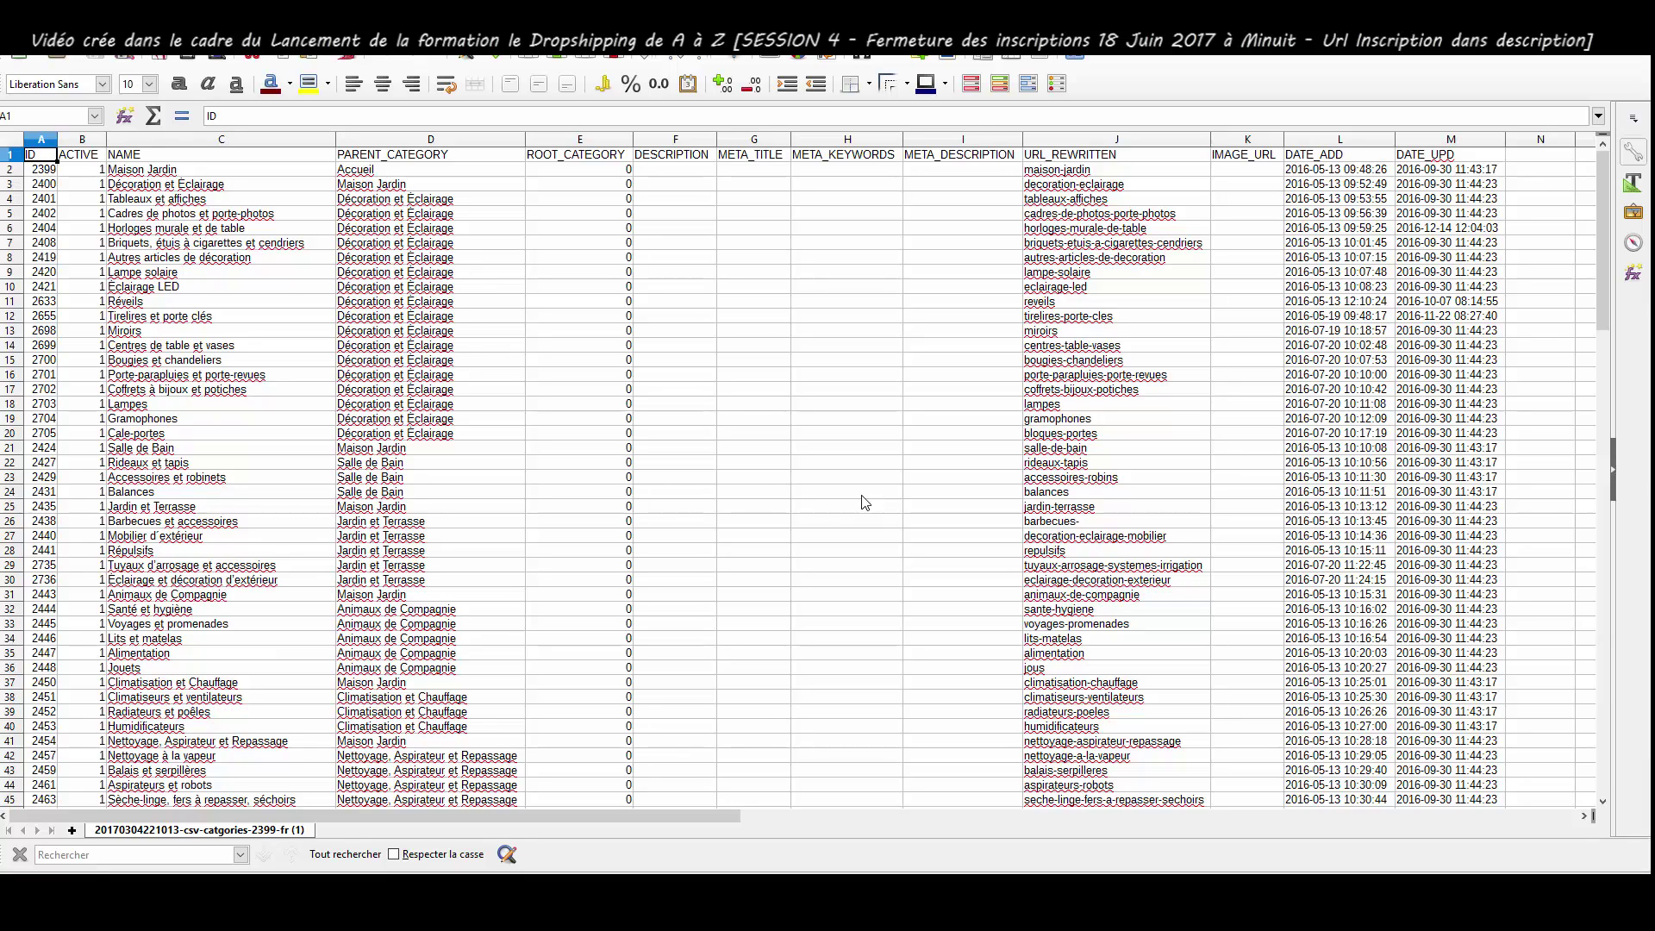
pyautogui.hotkey('alt', 'Tab')
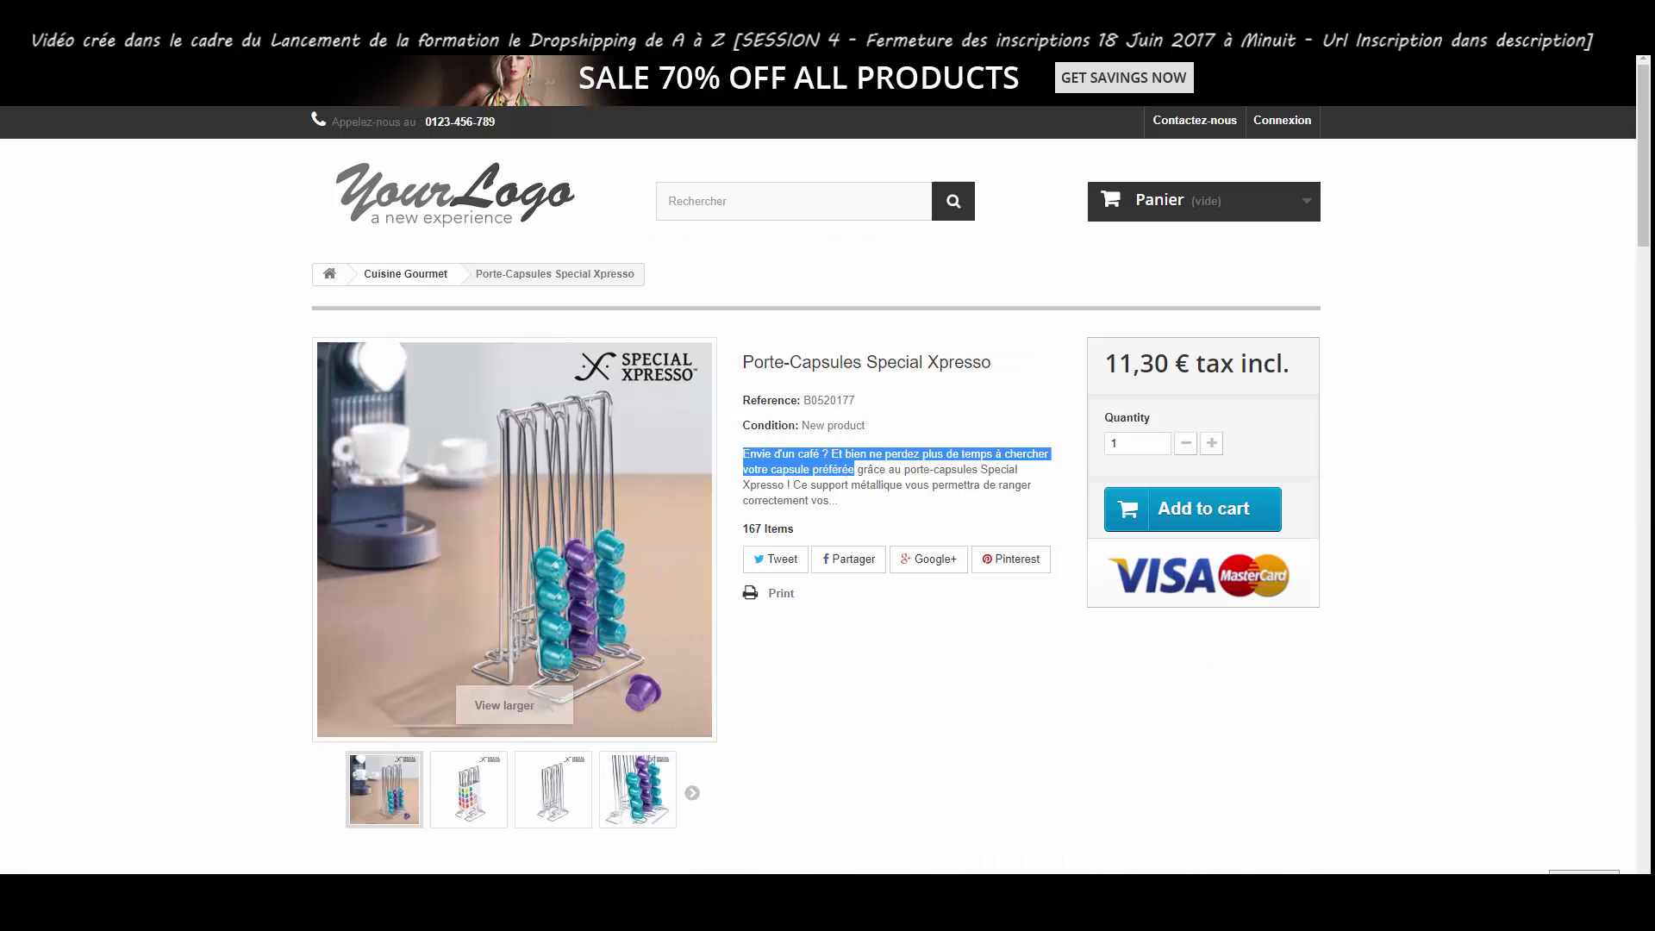
pyautogui.click(871, 487)
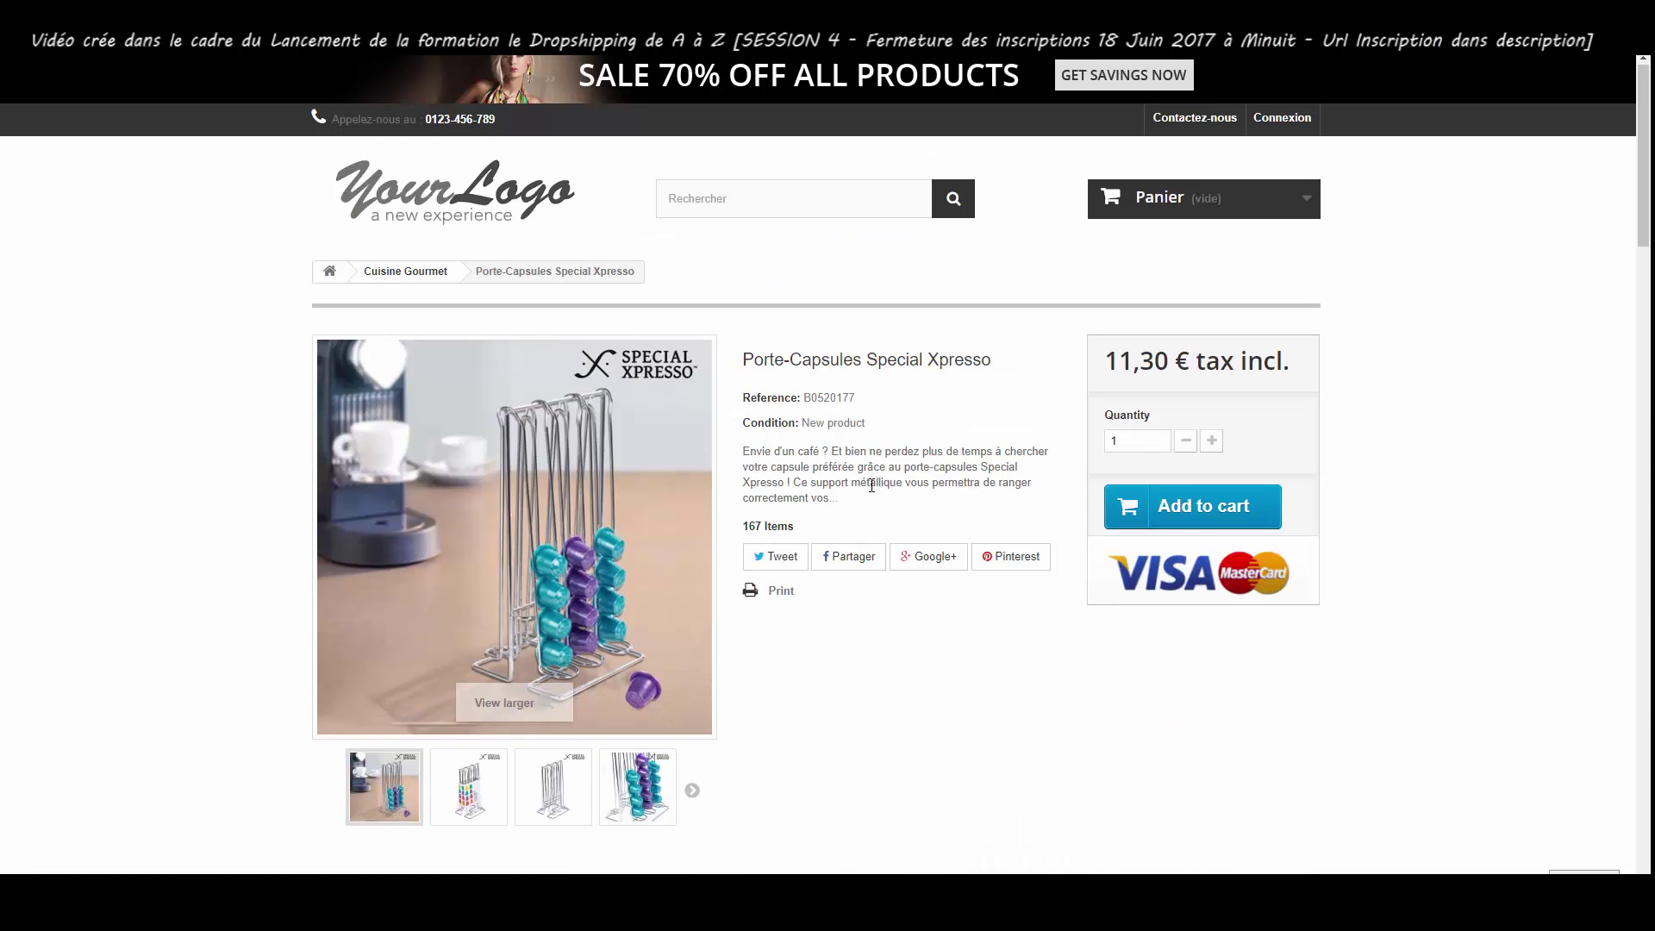
pyautogui.scroll(-1, 871, 487)
pyautogui.scroll(-1, 880, 565)
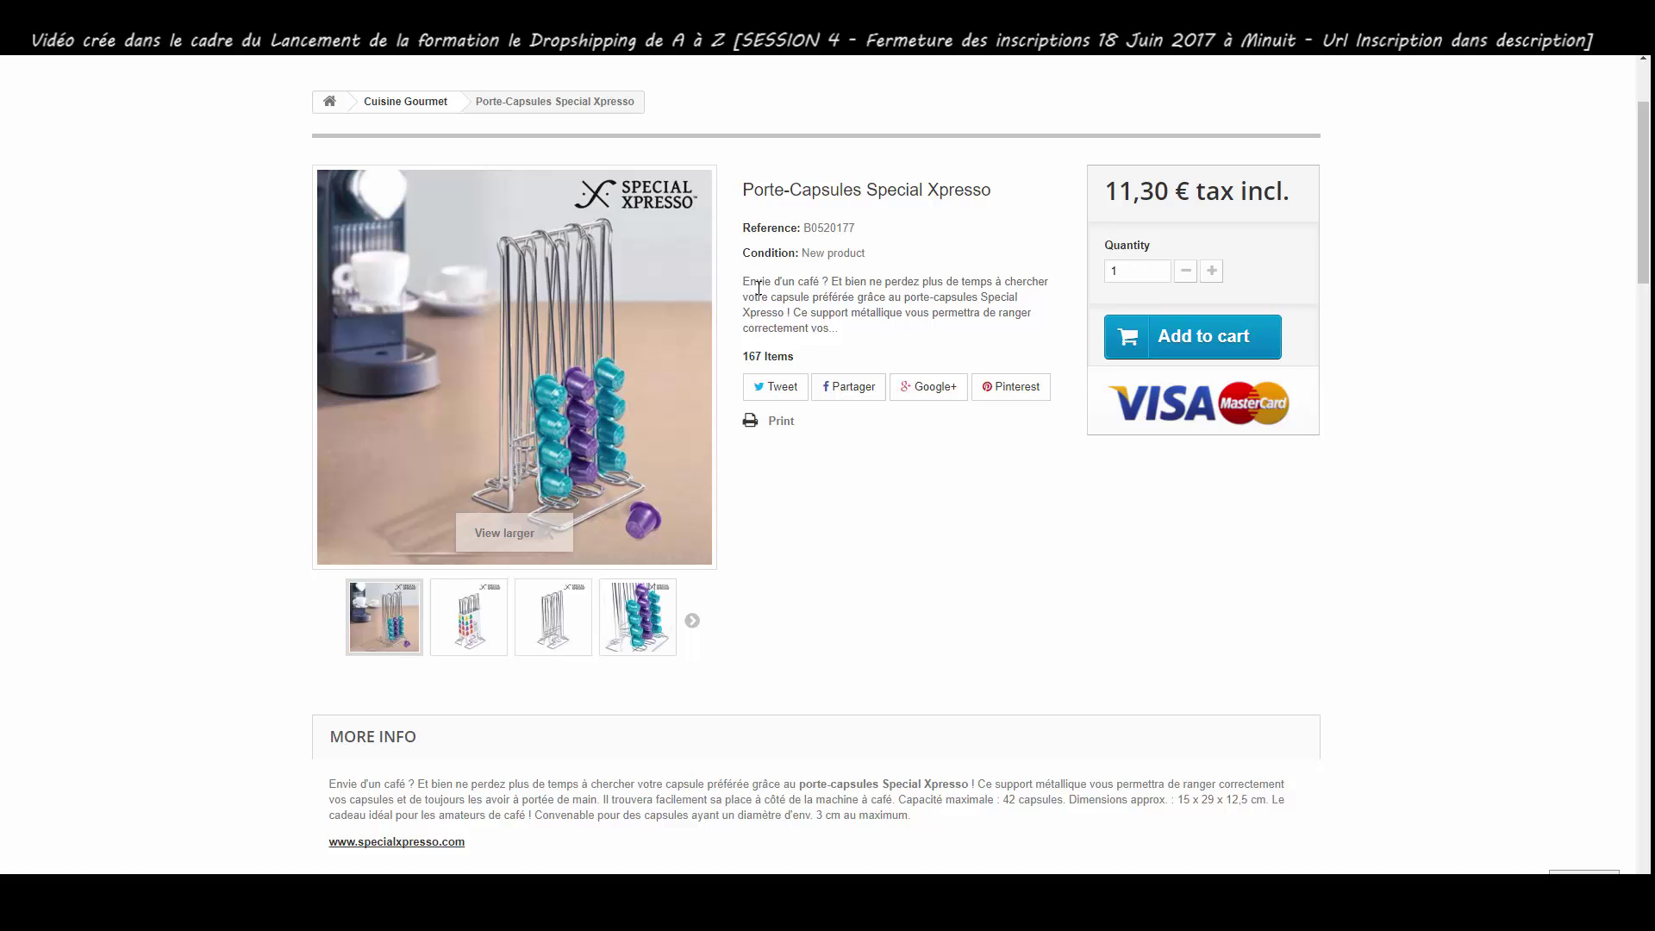
pyautogui.moveTo(759, 288); pyautogui.dragTo(840, 329)
pyautogui.click(851, 345)
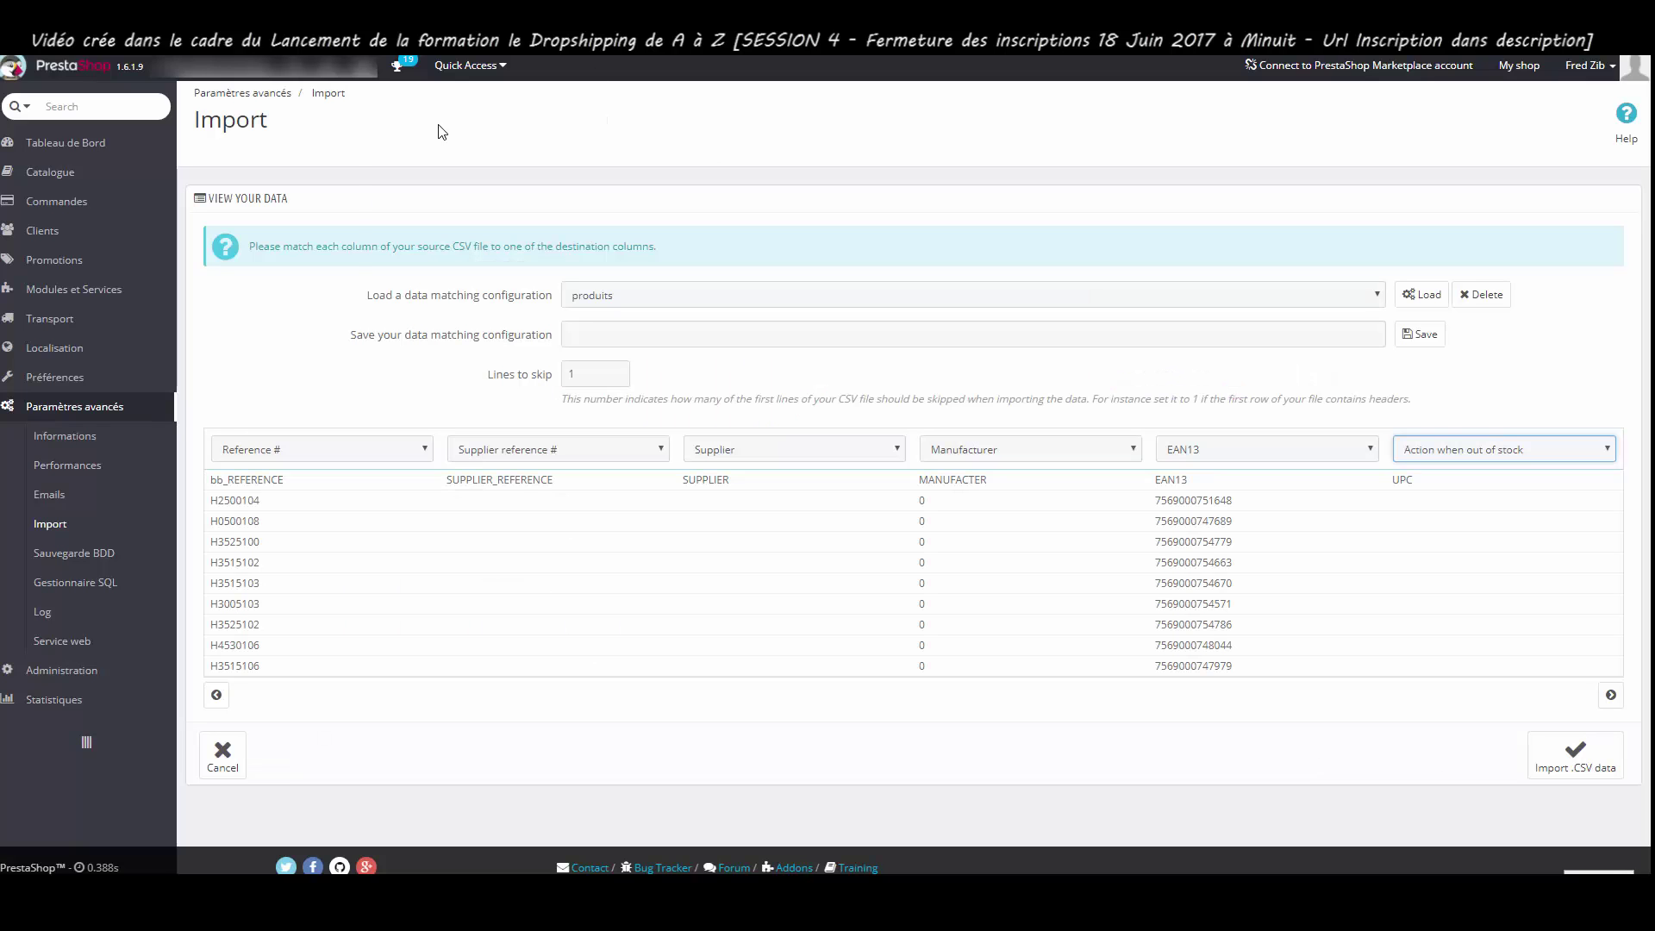
# Open the catalogue's product list in the PrestaShop back office, browse it and open Masseur Capillaire à Branches for editing
pyautogui.moveTo(155, 180)
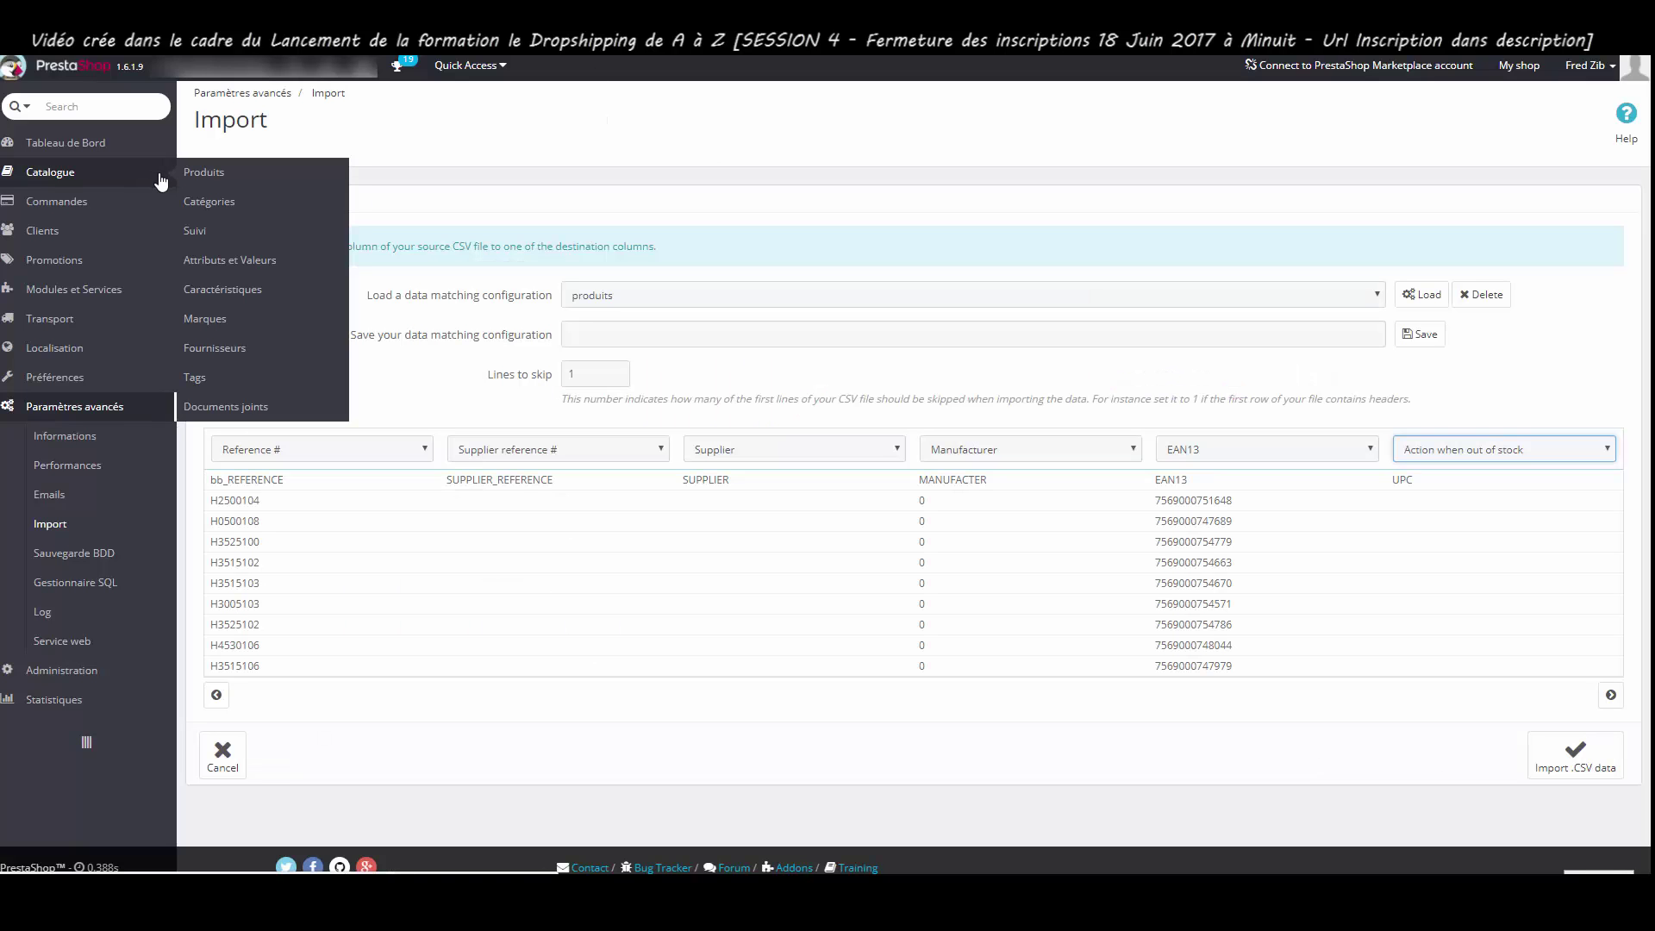
pyautogui.click(205, 175)
pyautogui.middleClick(900, 349)
pyautogui.scroll(-1, 904, 371)
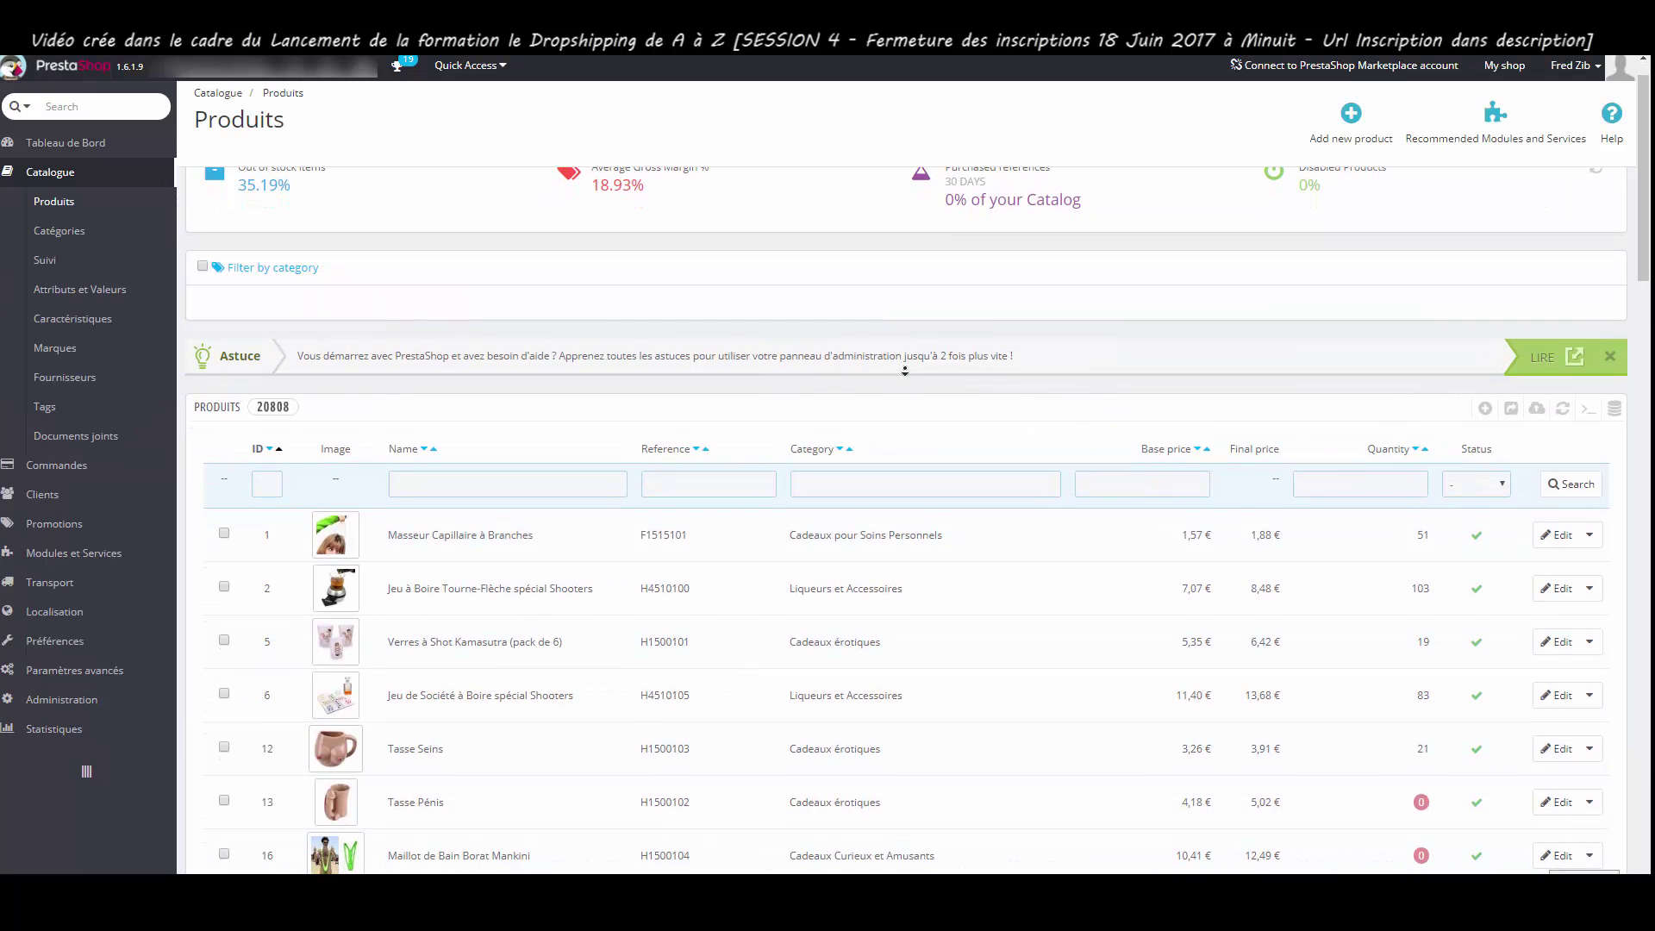
pyautogui.scroll(-1, 906, 373)
pyautogui.scroll(-3, 909, 375)
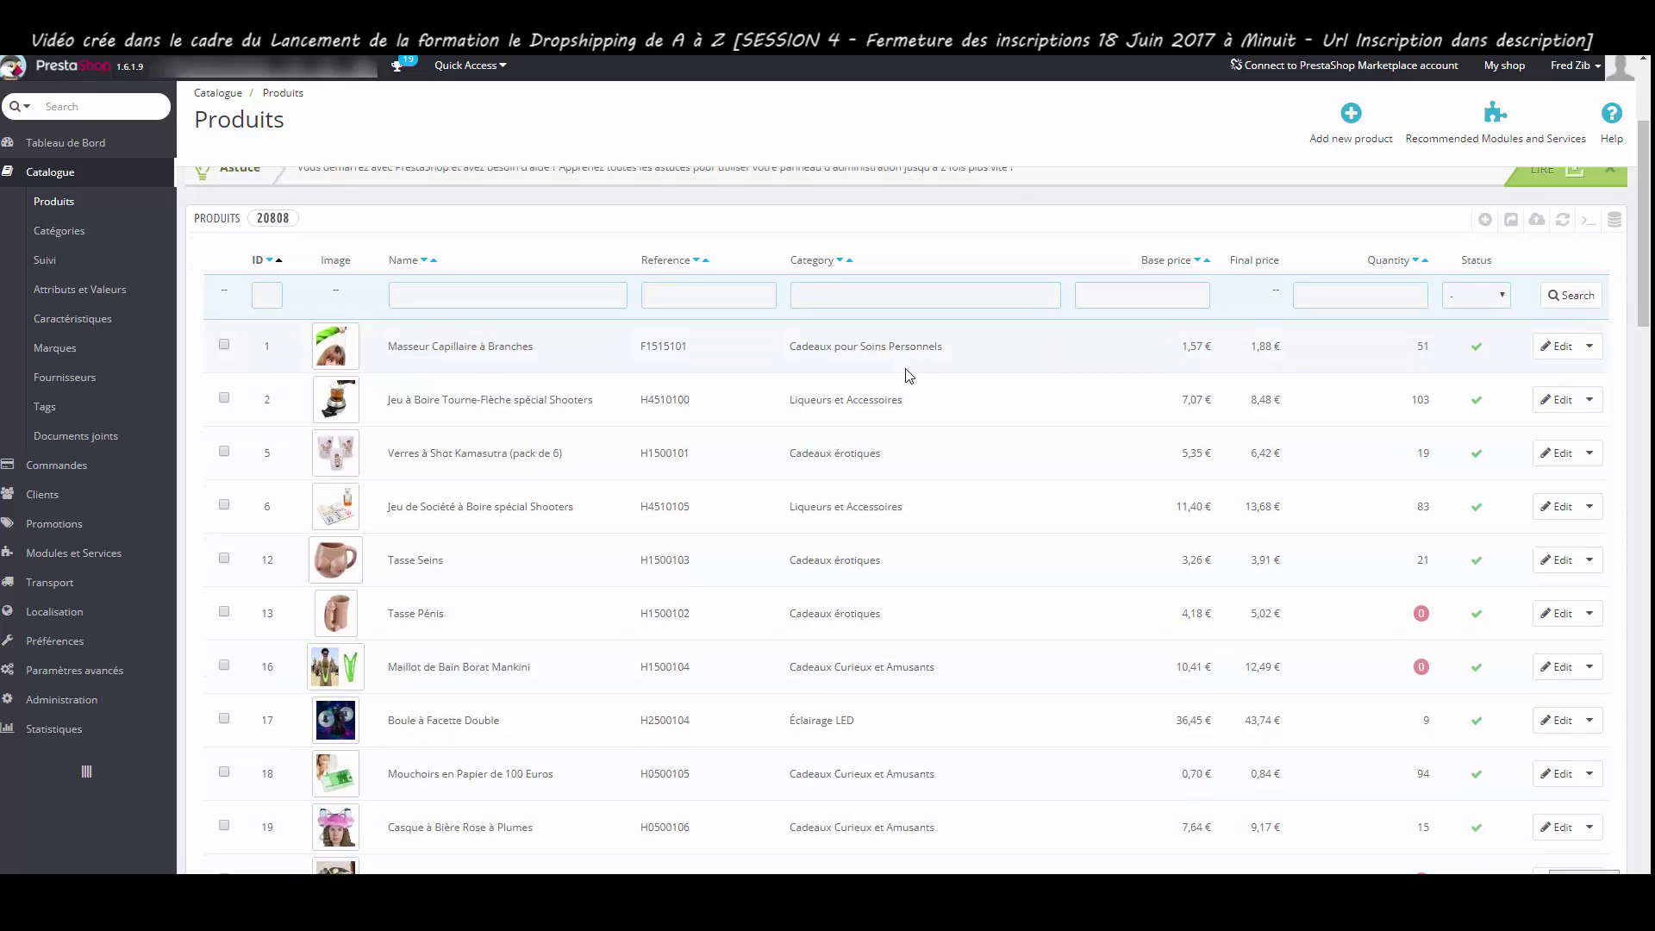
pyautogui.scroll(-3, 905, 376)
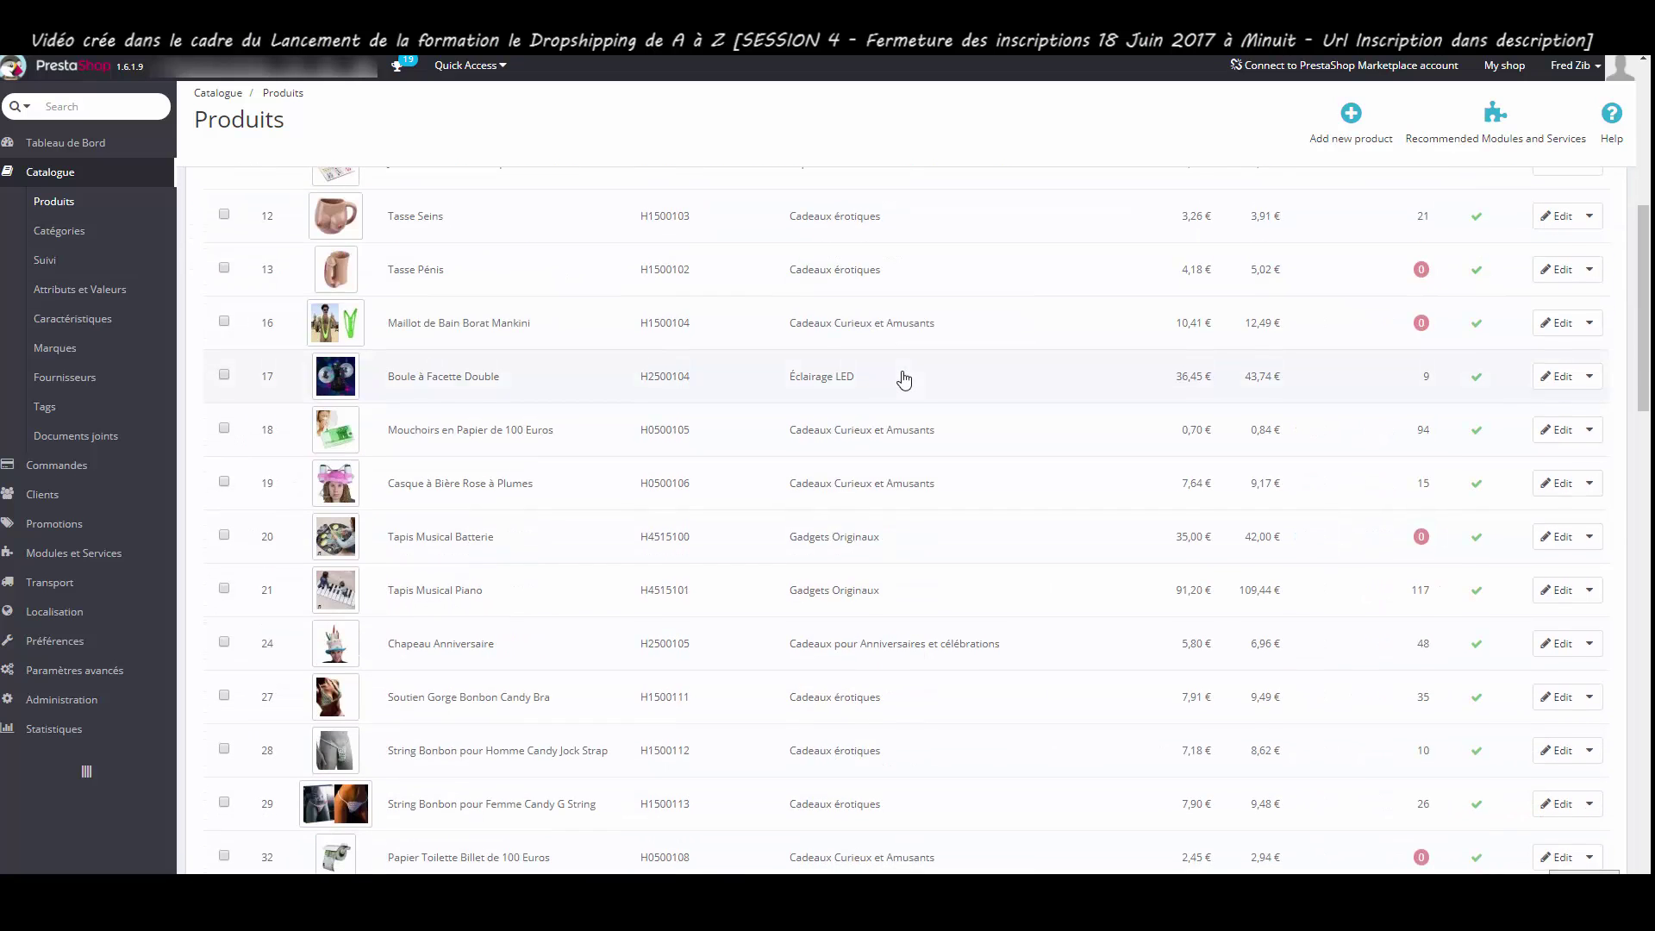
pyautogui.scroll(3, 904, 379)
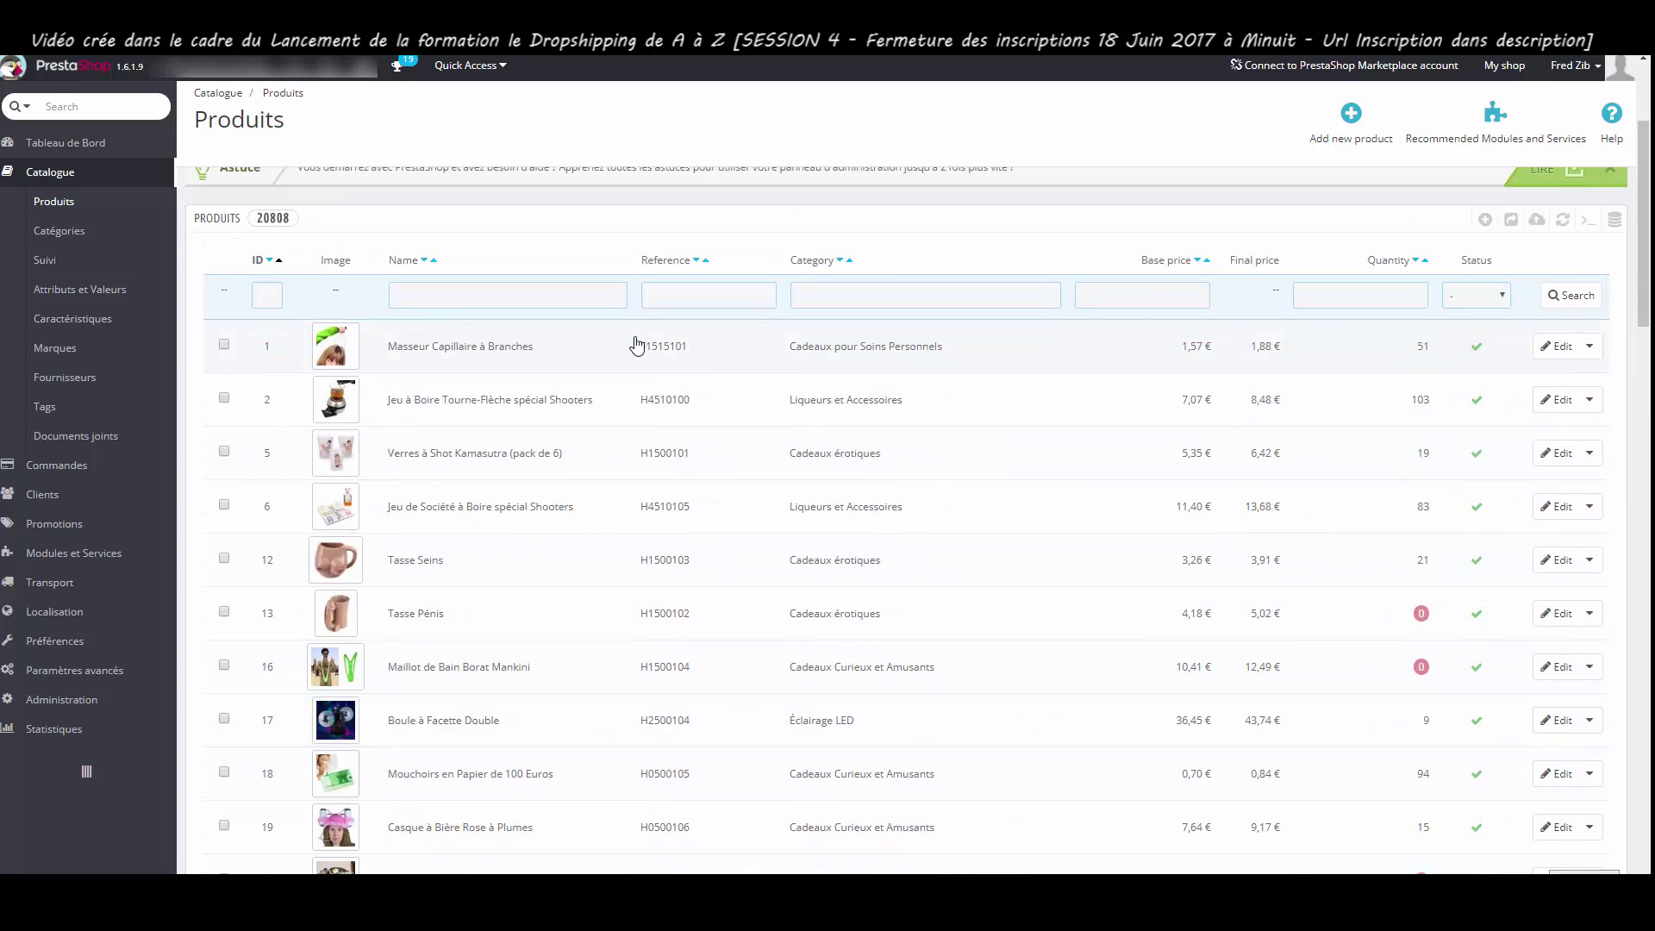
pyautogui.click(507, 349)
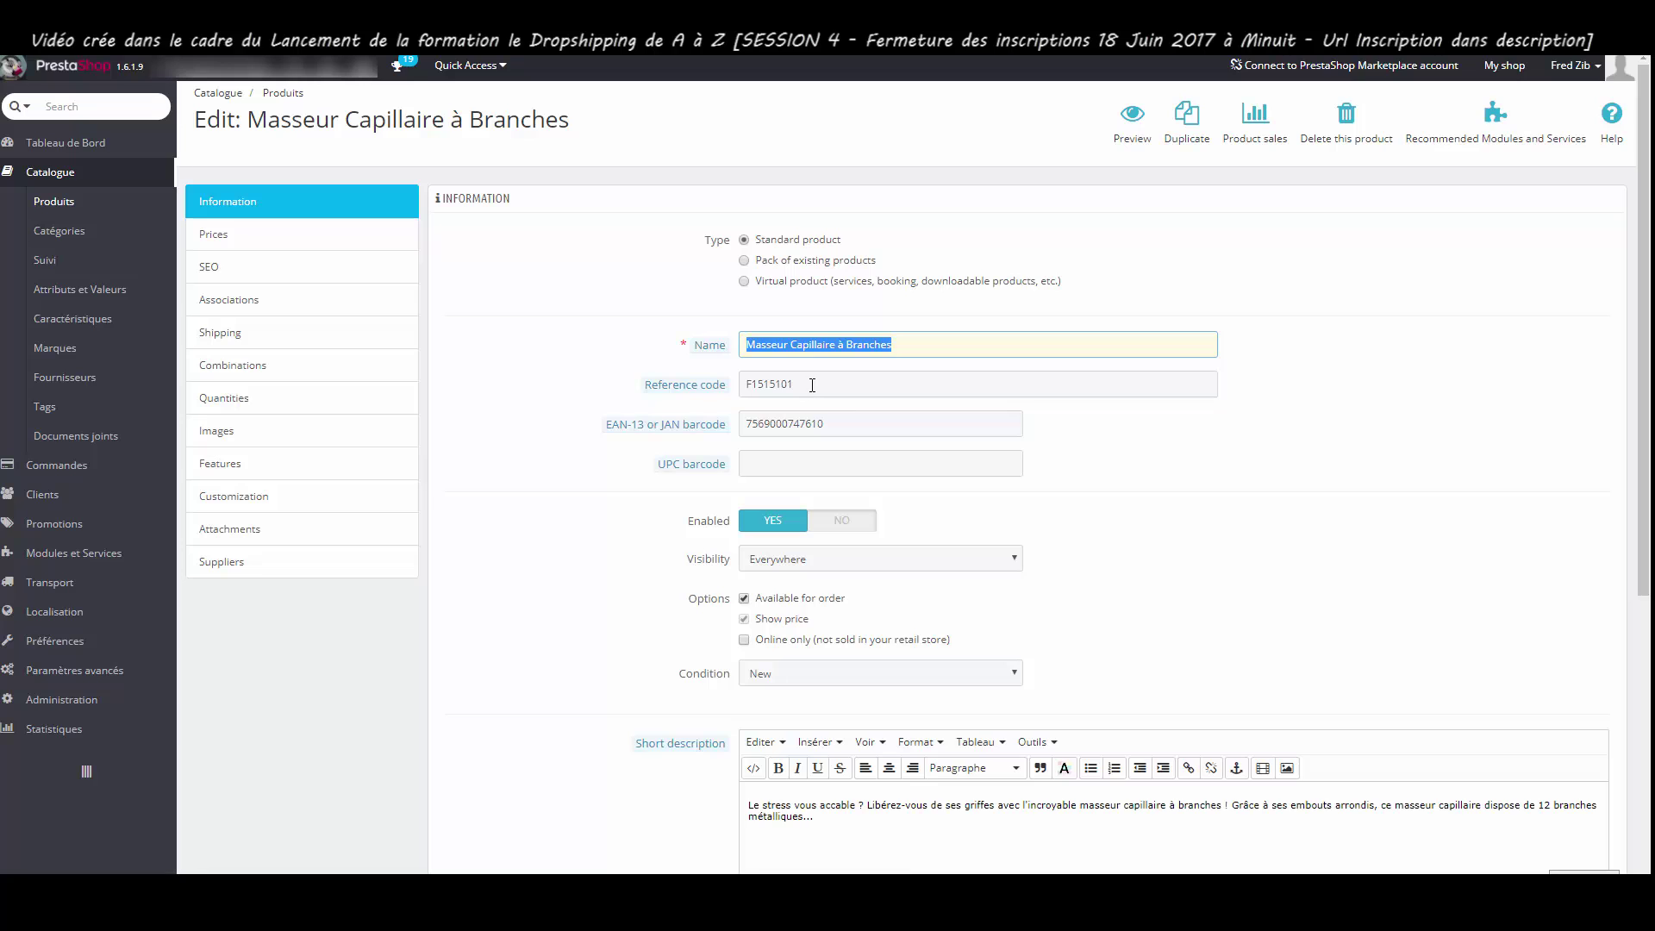
# Review the product's reference code, EAN-13 barcode, short and full descriptions and associated categories, and open its images
pyautogui.press('Tab')
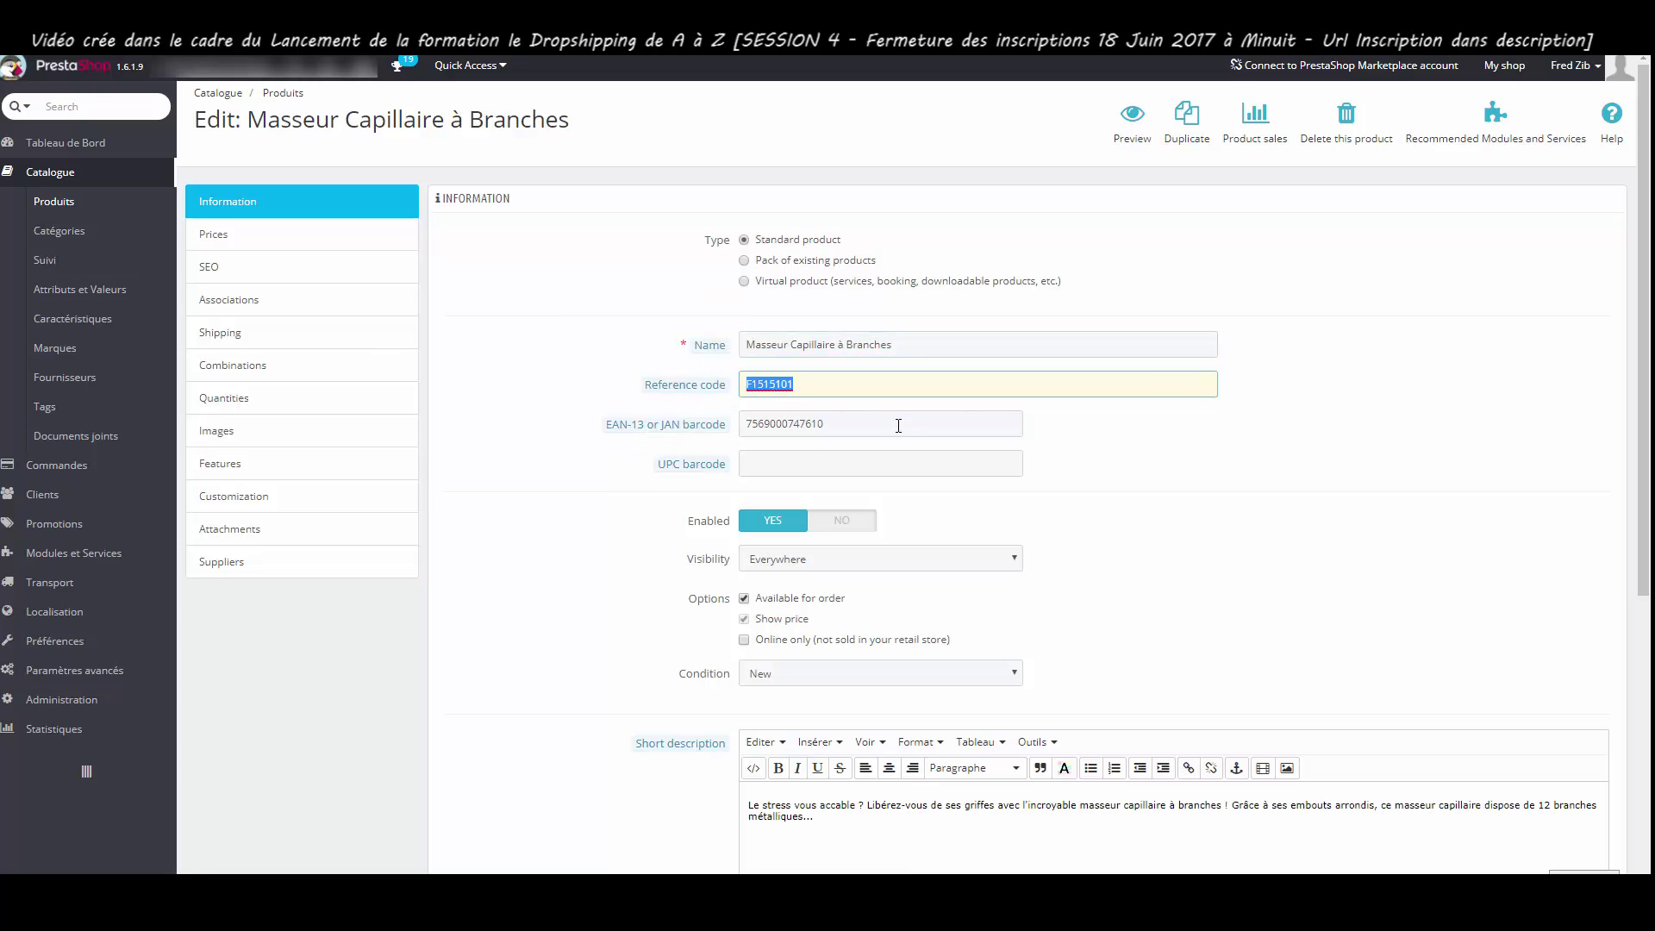
pyautogui.press('Tab')
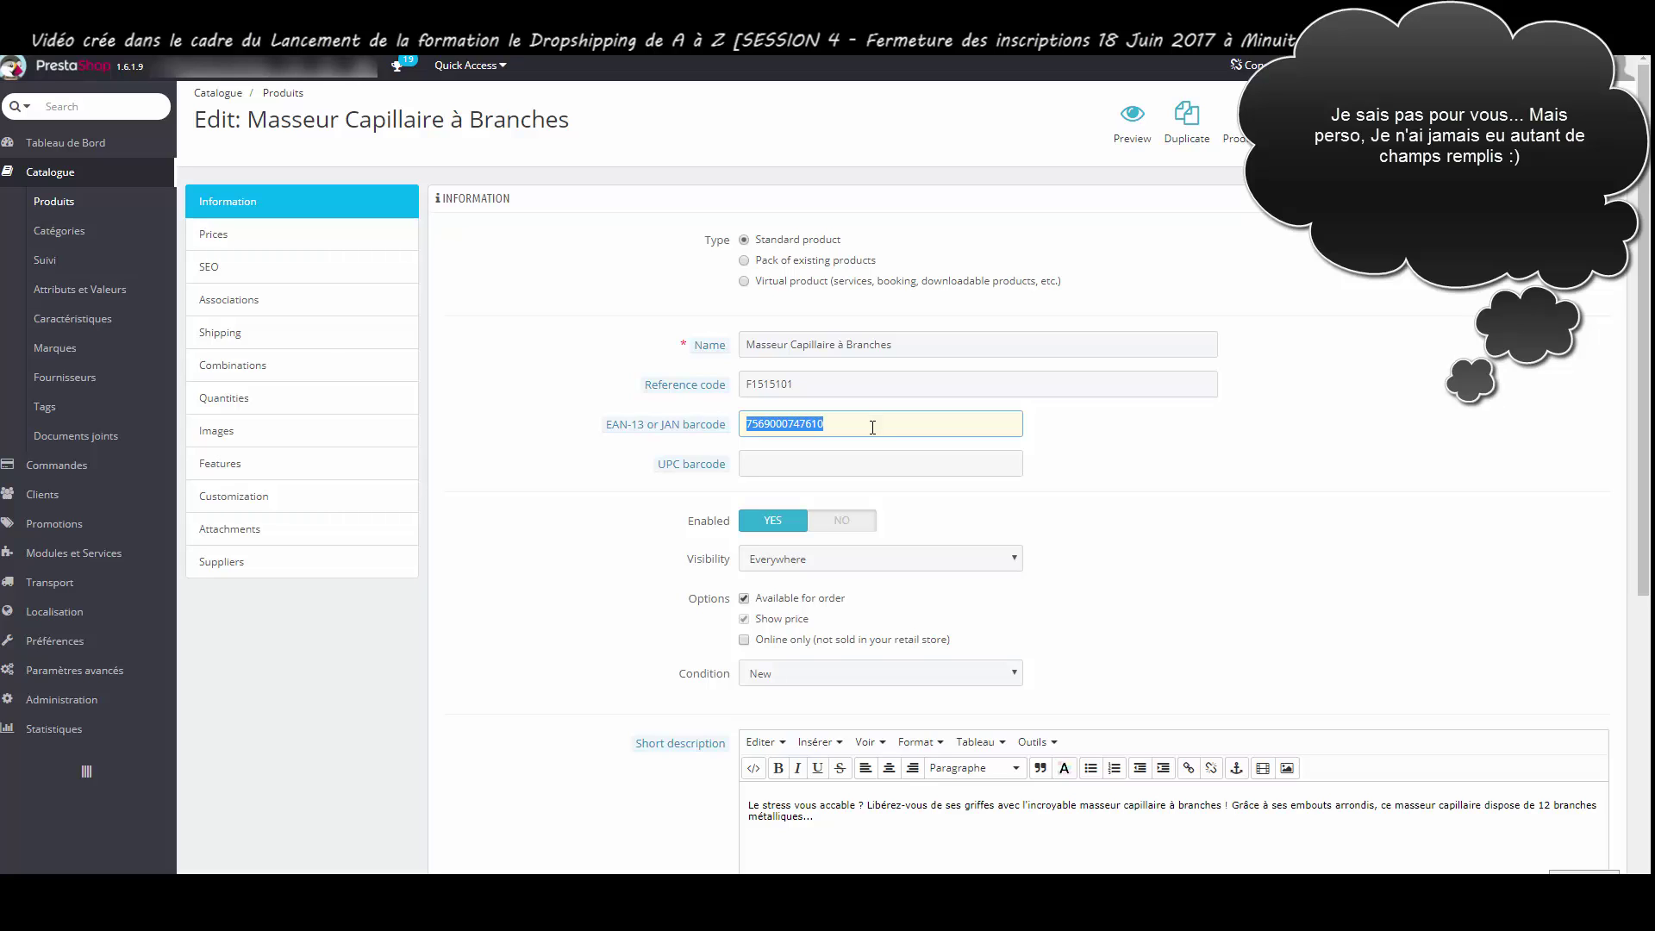
pyautogui.scroll(-2, 993, 508)
pyautogui.click(879, 648)
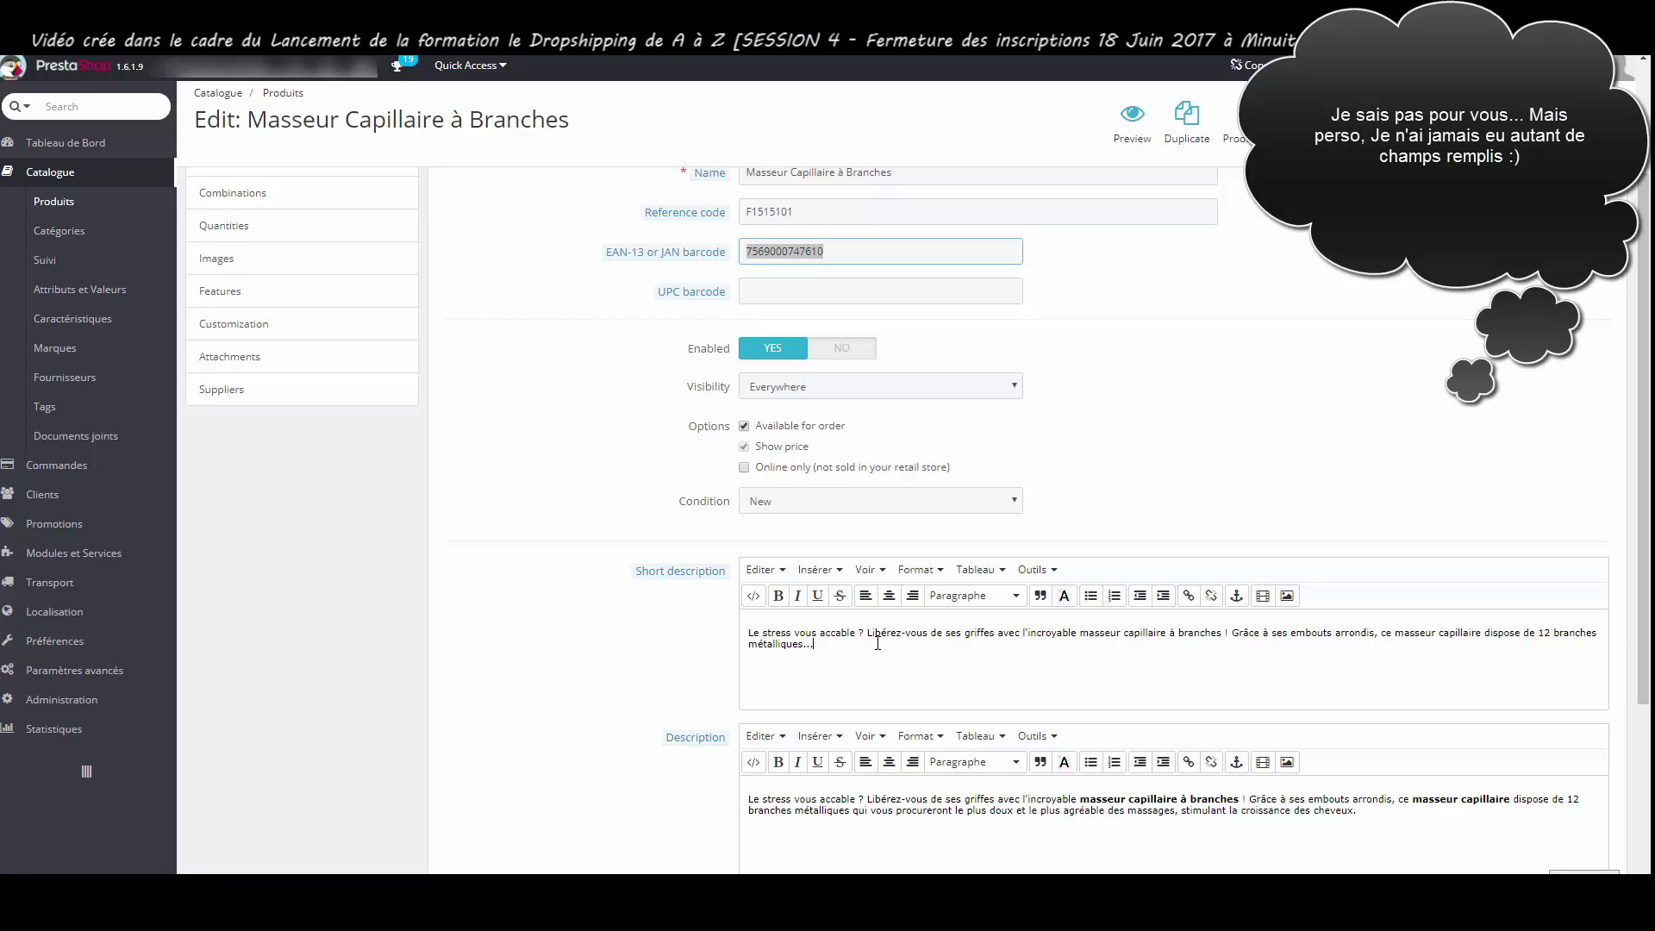
pyautogui.scroll(-2, 879, 648)
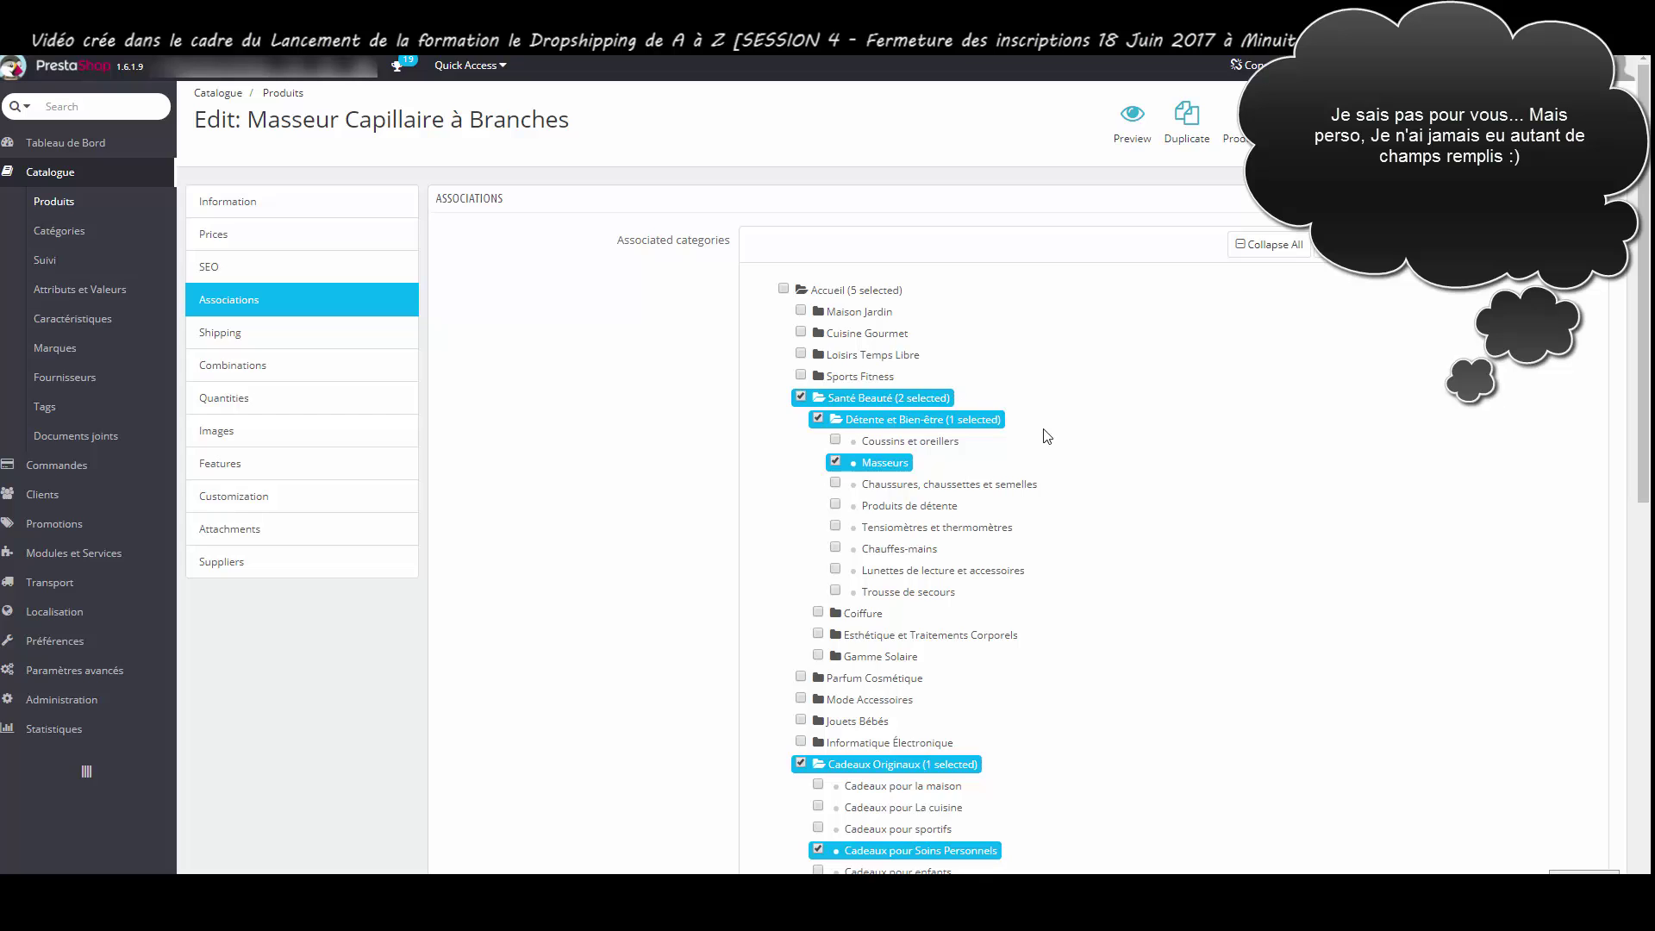
pyautogui.click(326, 431)
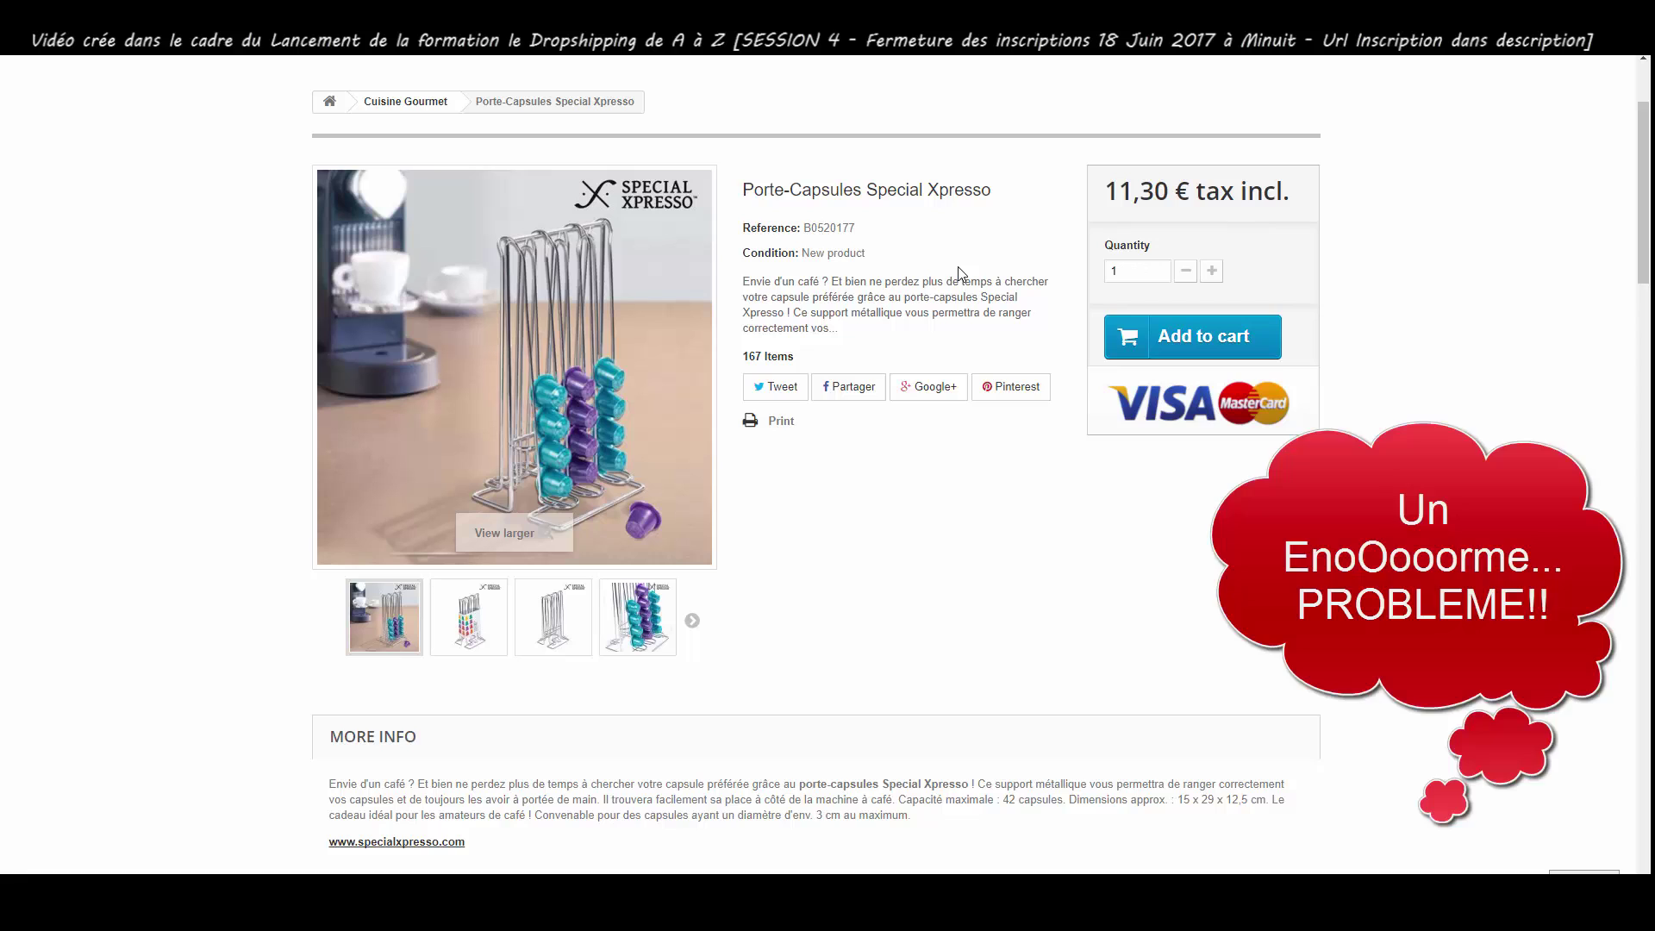
# Switch to the shop's Porte-Capsules Special Xpresso page and select the opening text of its short description
pyautogui.scroll(1, 960, 273)
pyautogui.scroll(-1, 959, 273)
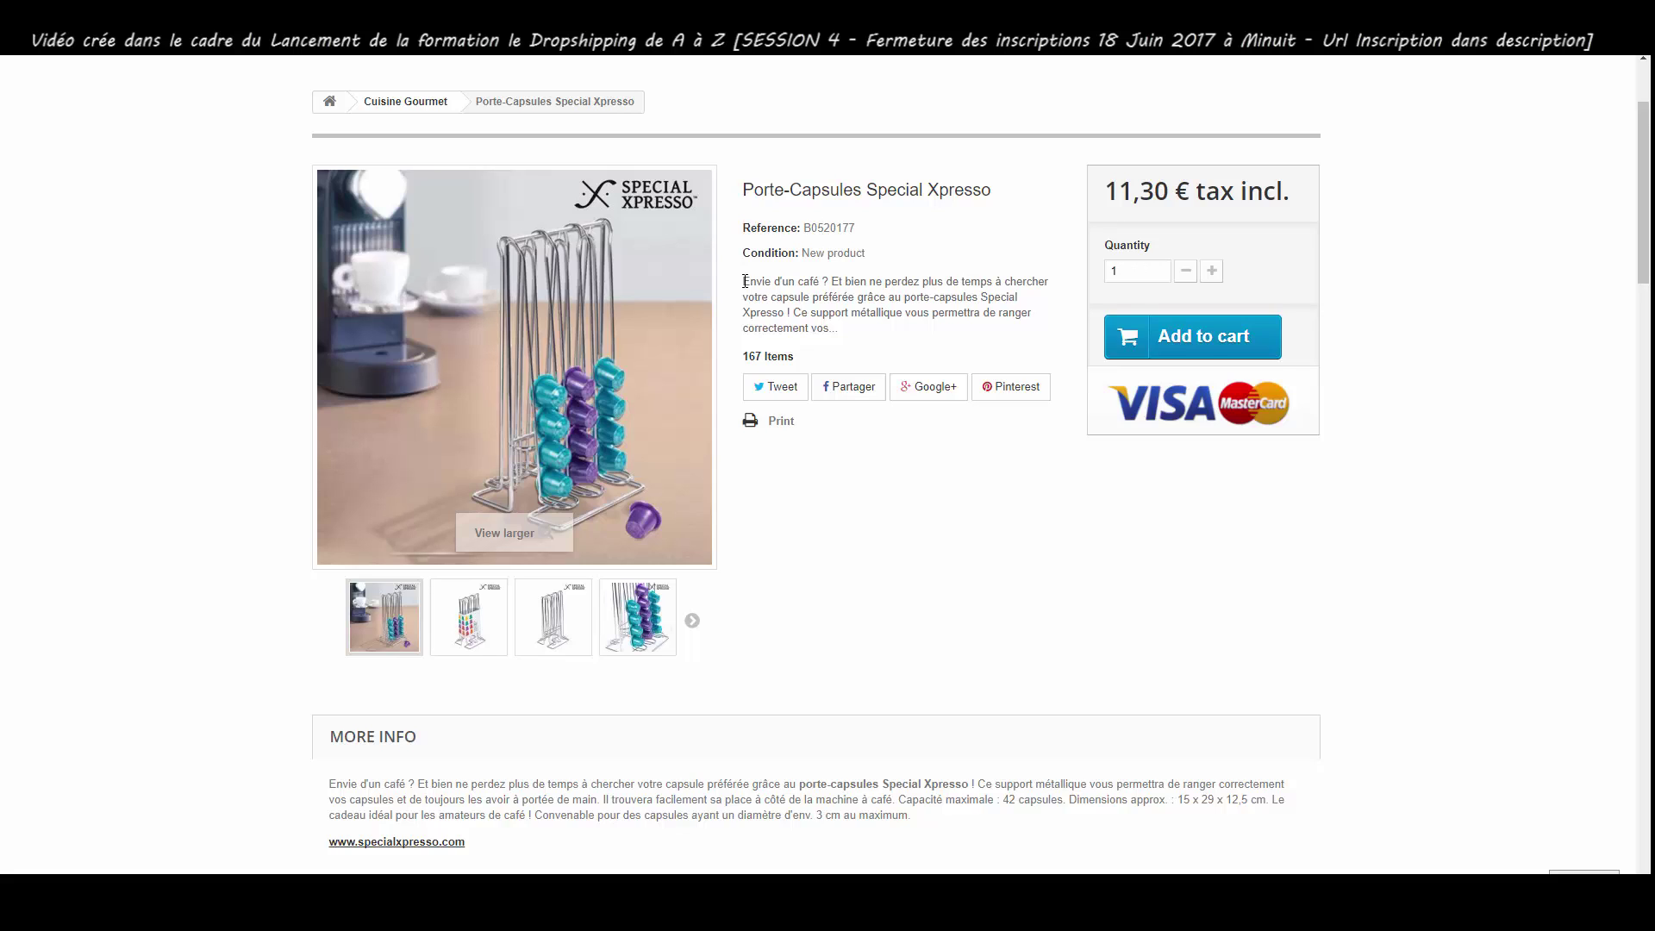
pyautogui.moveTo(745, 282); pyautogui.dragTo(855, 297)
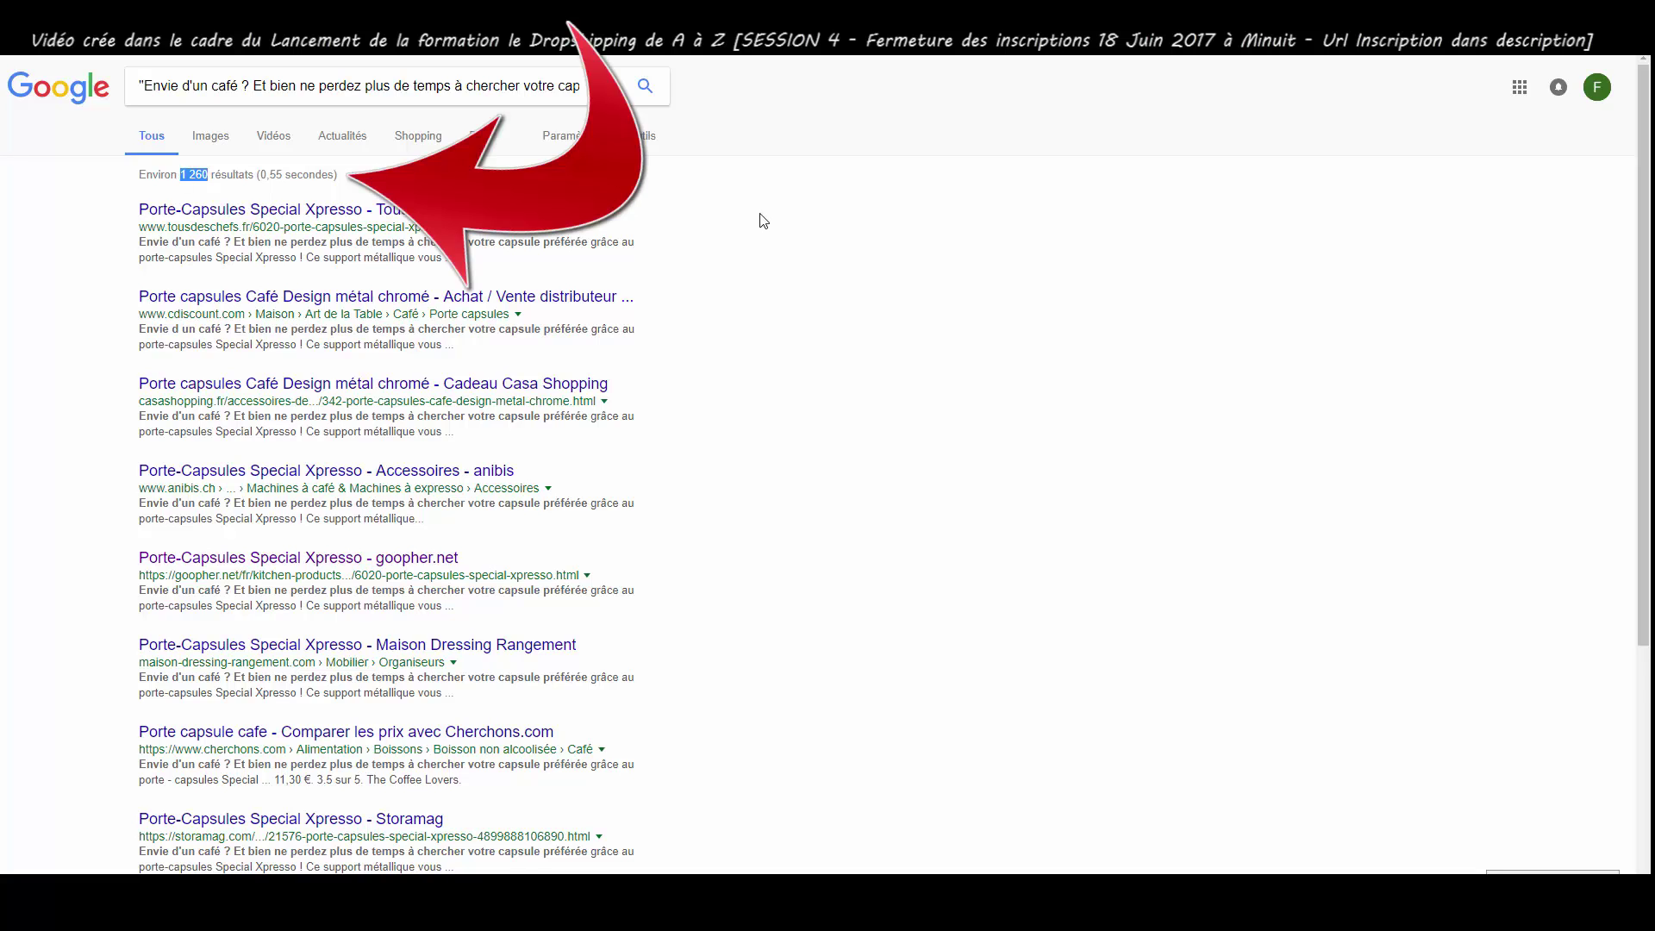
# Examine the Google results for the quoted product description and dismiss the shopping overlay on Goopher's Porte-Capsules Special Xpresso page
pyautogui.moveTo(141, 241); pyautogui.dragTo(598, 243)
pyautogui.click(754, 360)
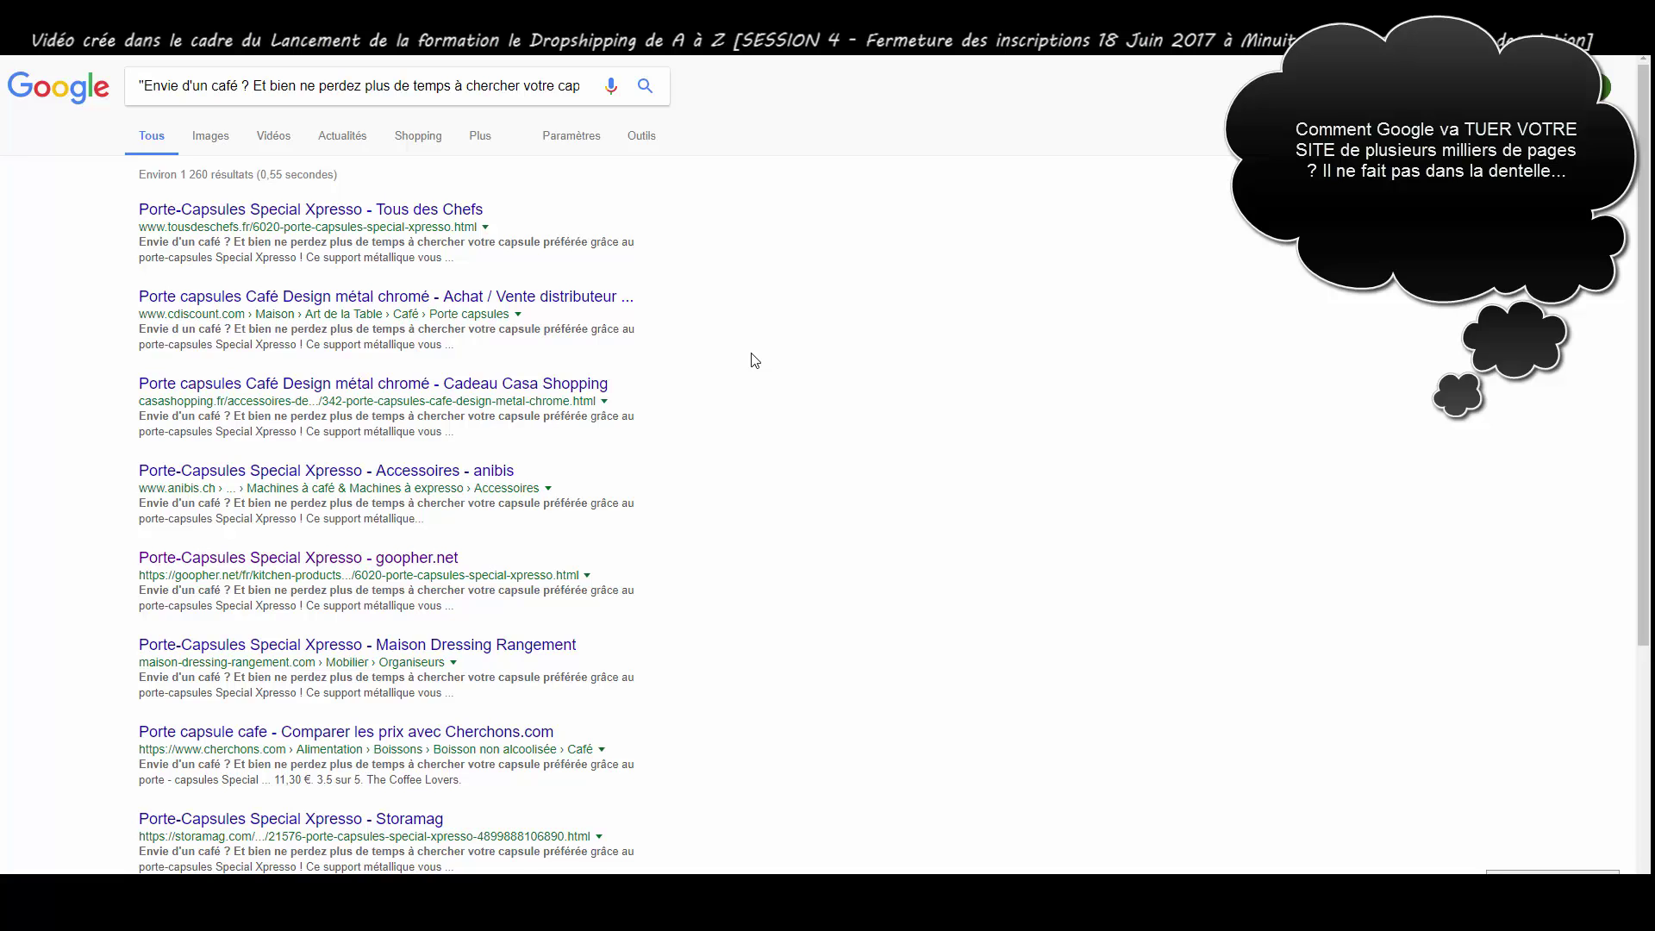
pyautogui.moveTo(138, 296); pyautogui.dragTo(433, 302)
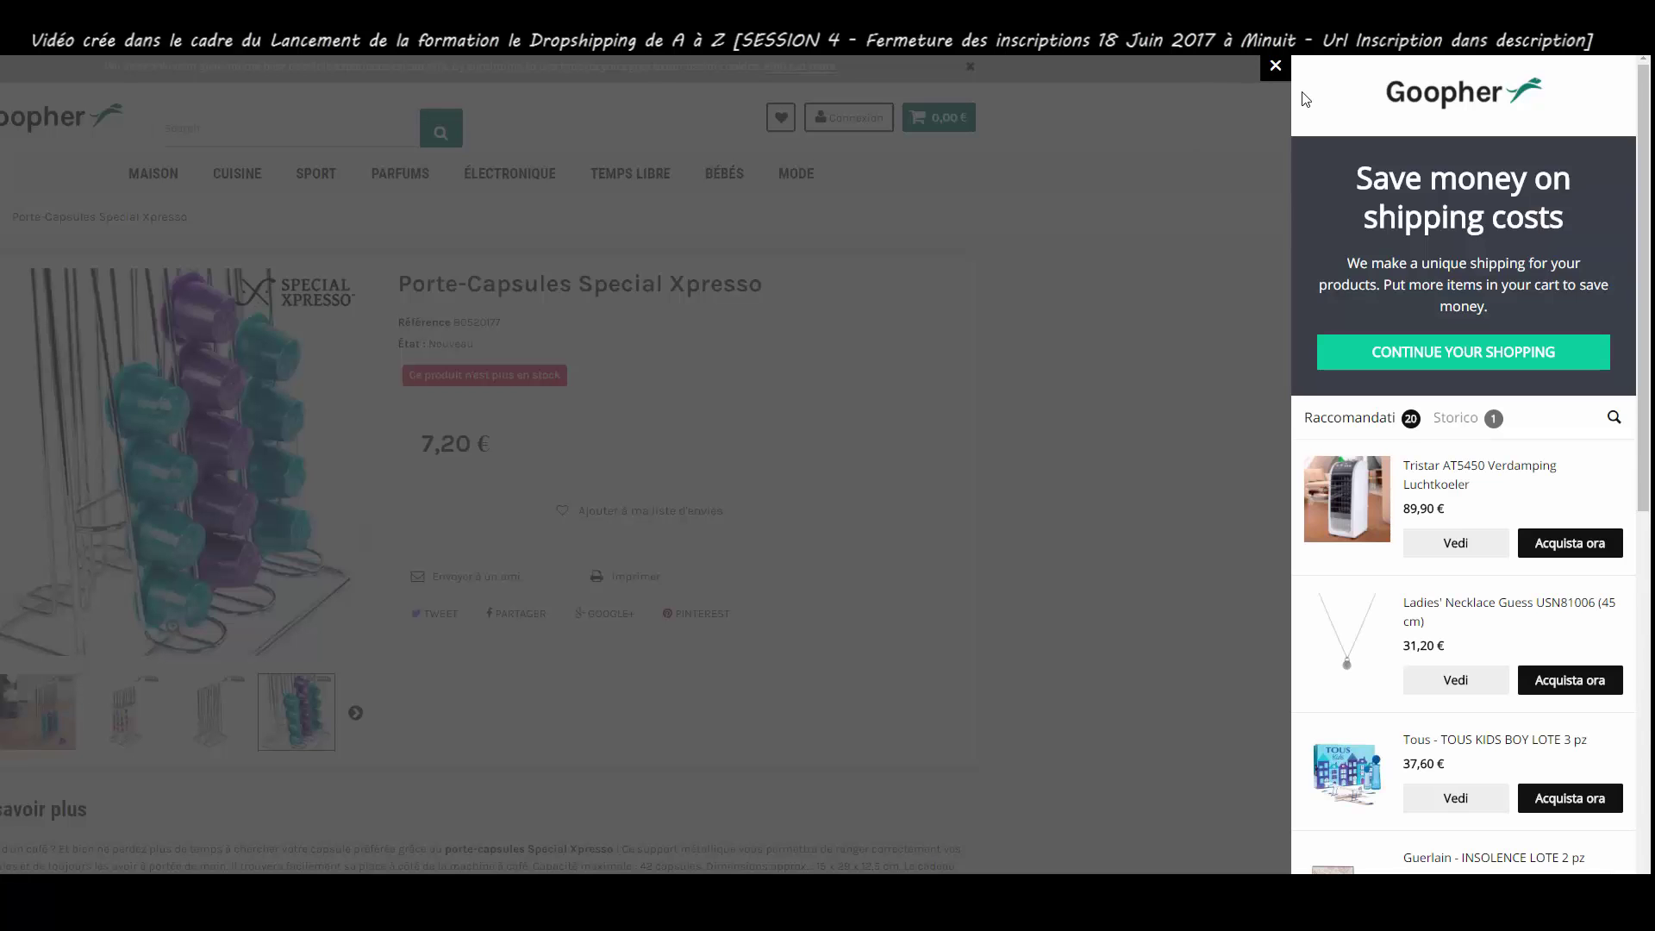
pyautogui.click(1276, 65)
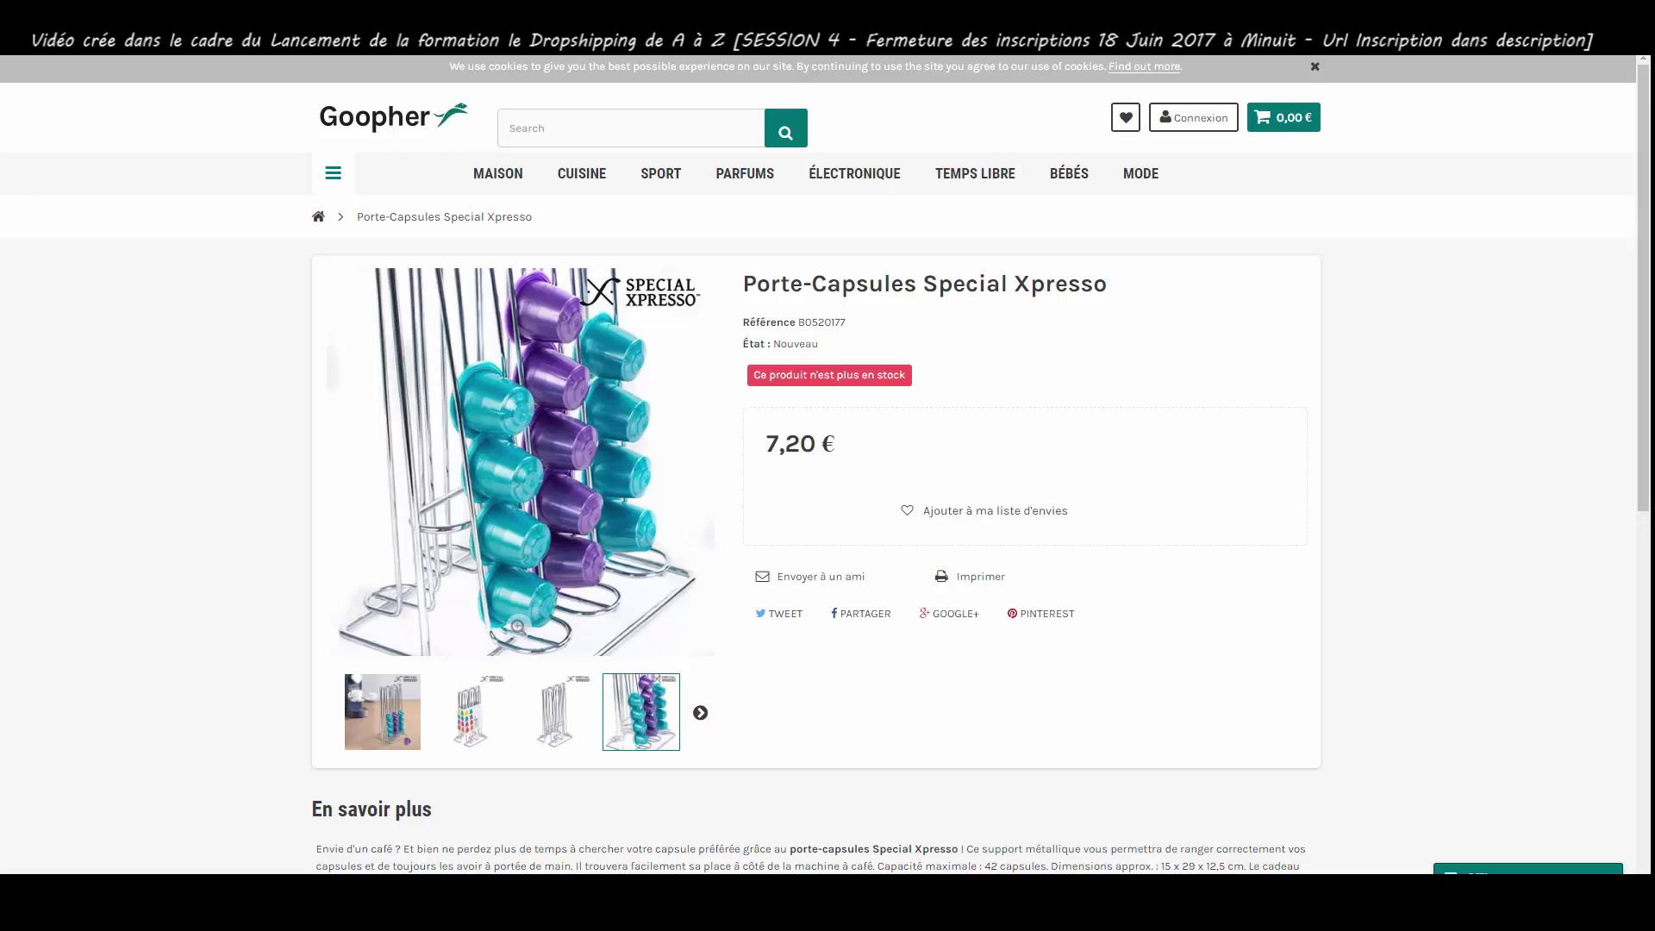